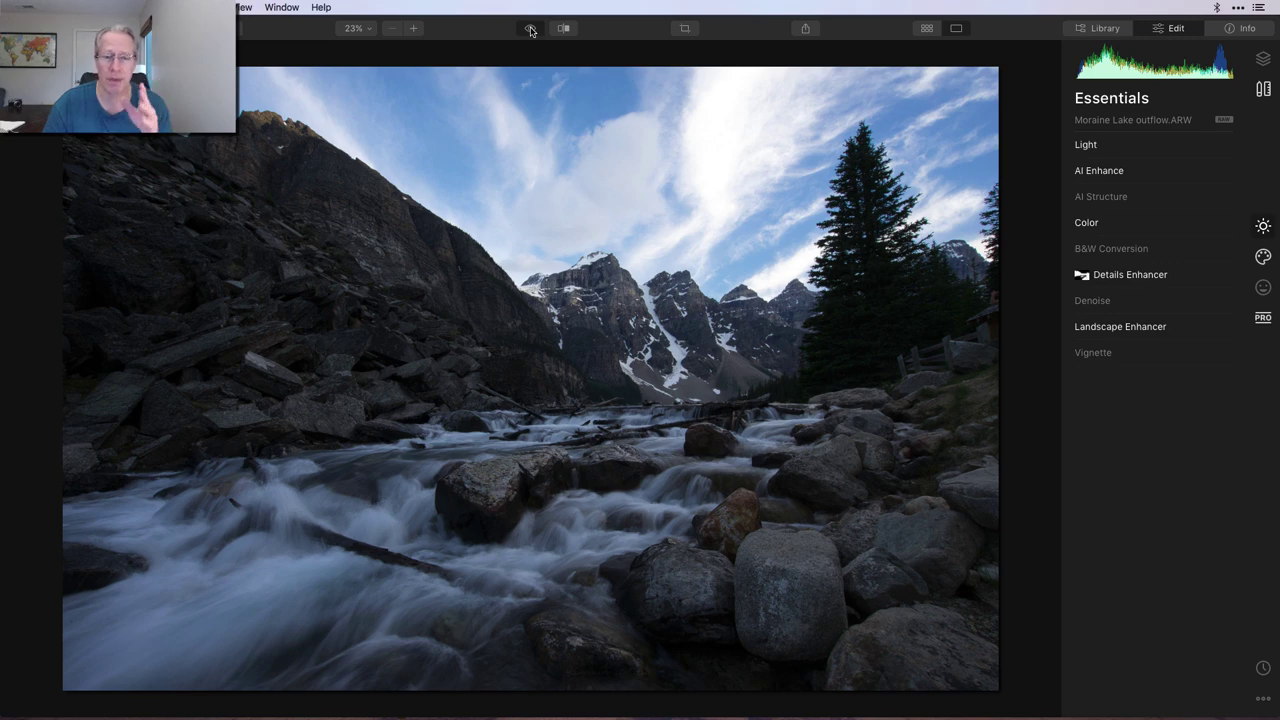
left_click(531, 29)
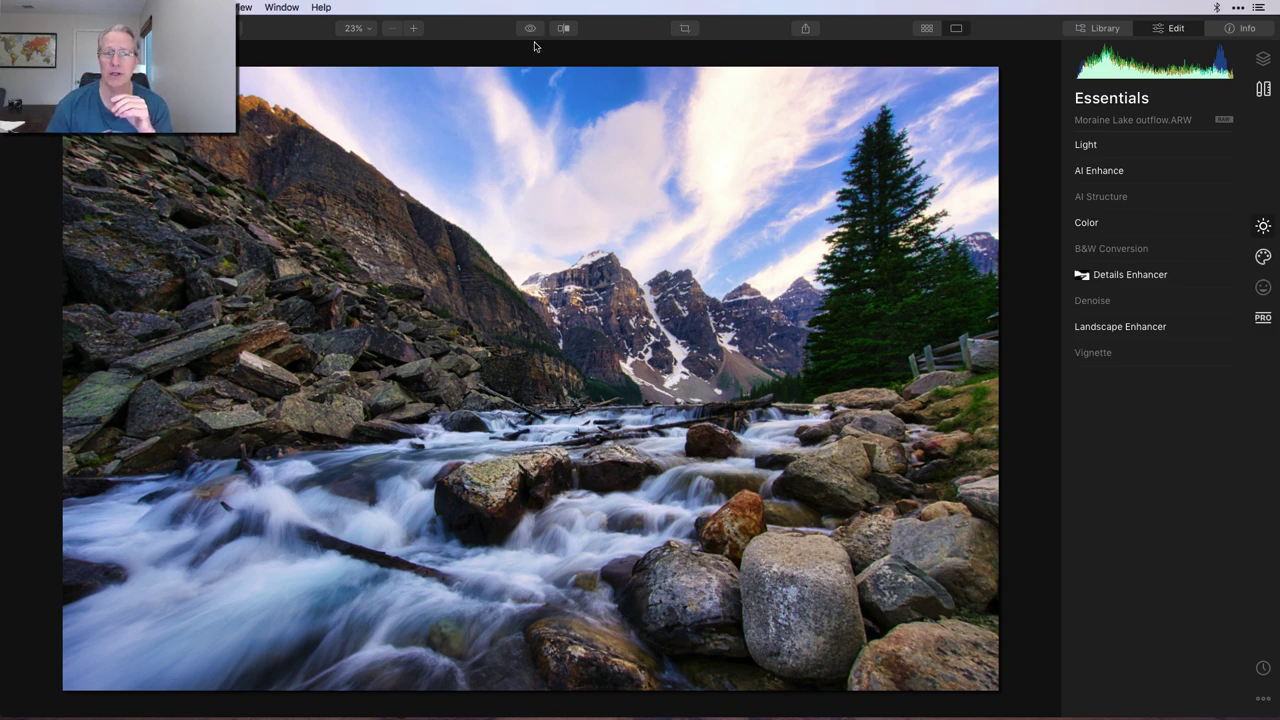
left_click(530, 29)
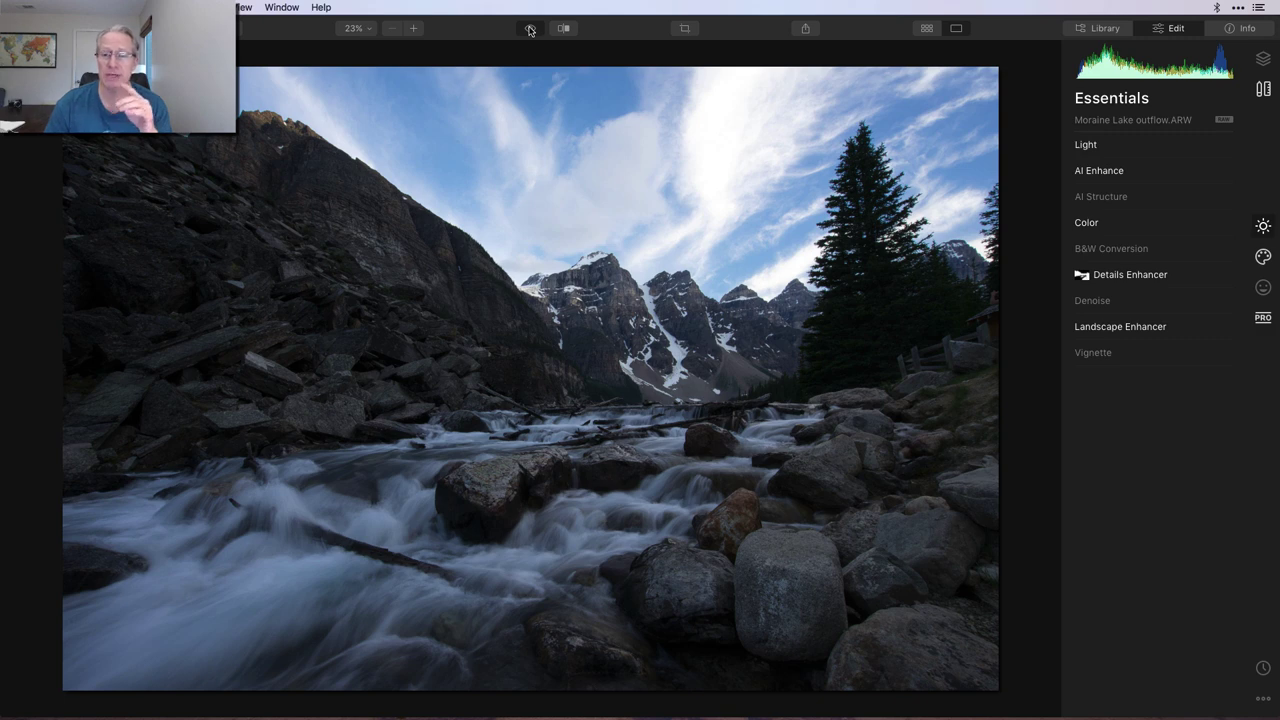
left_click(530, 29)
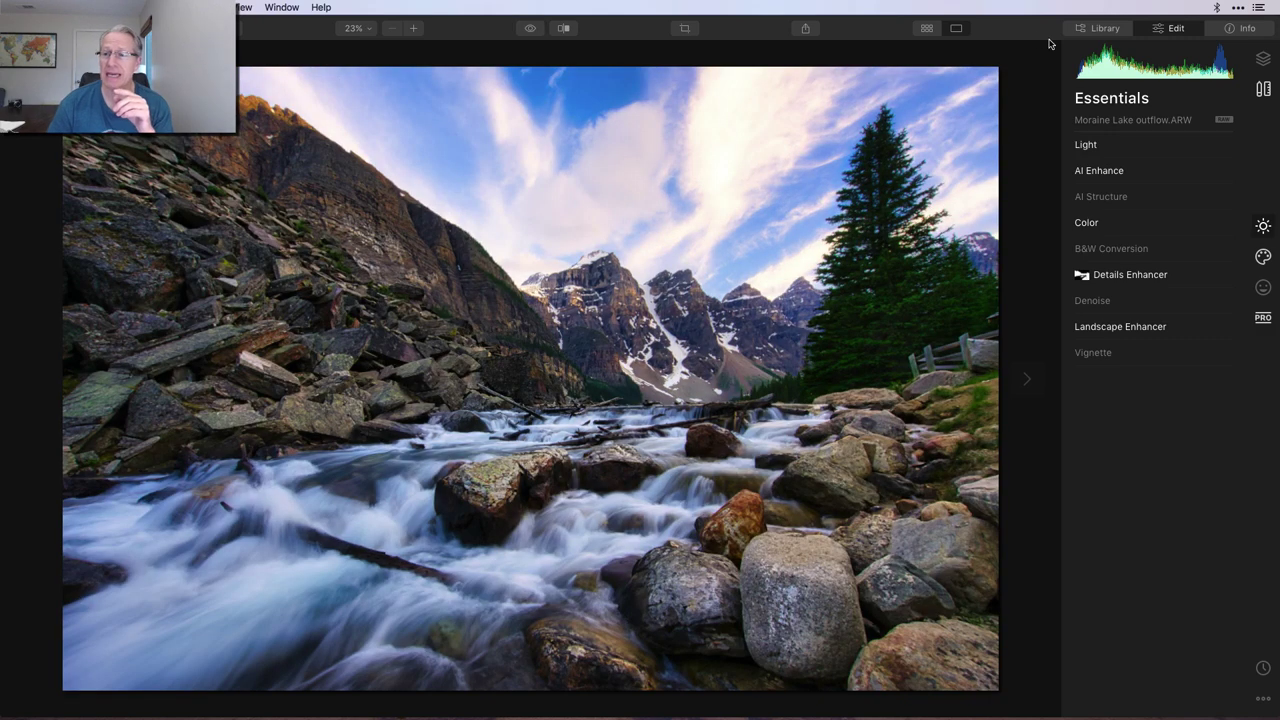
left_click(1263, 88)
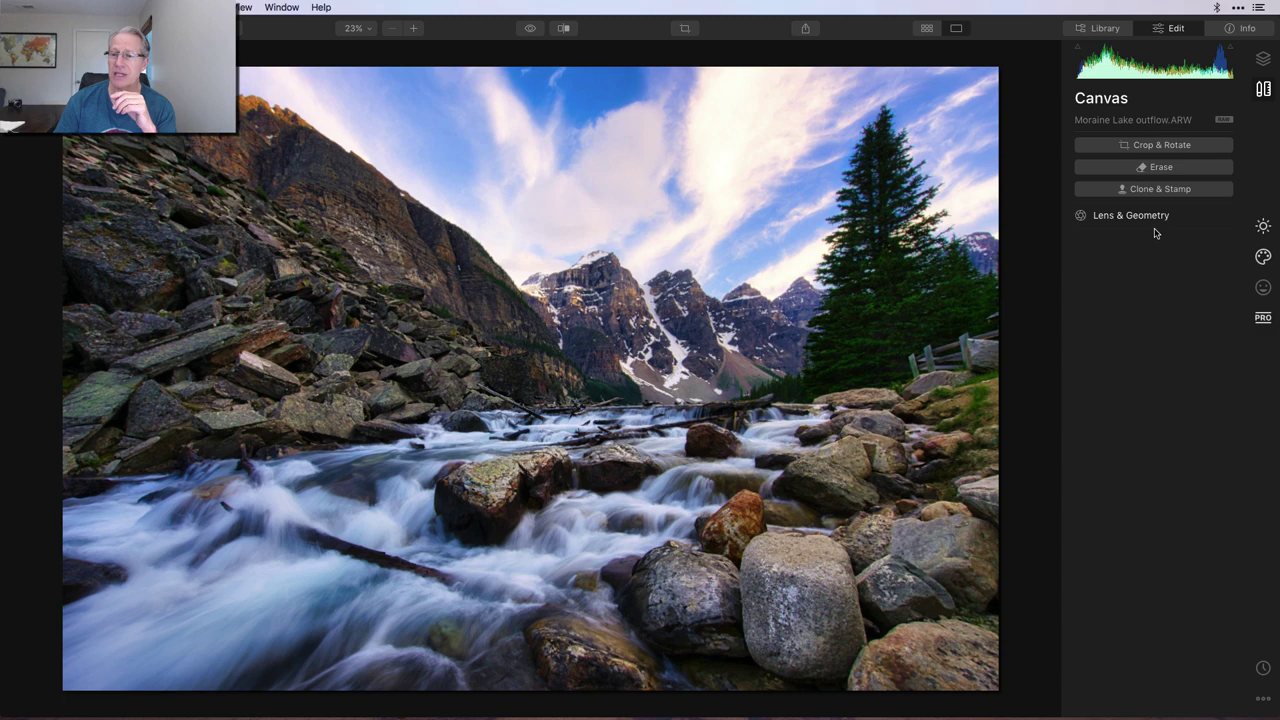
left_click(1263, 226)
left_click(531, 30)
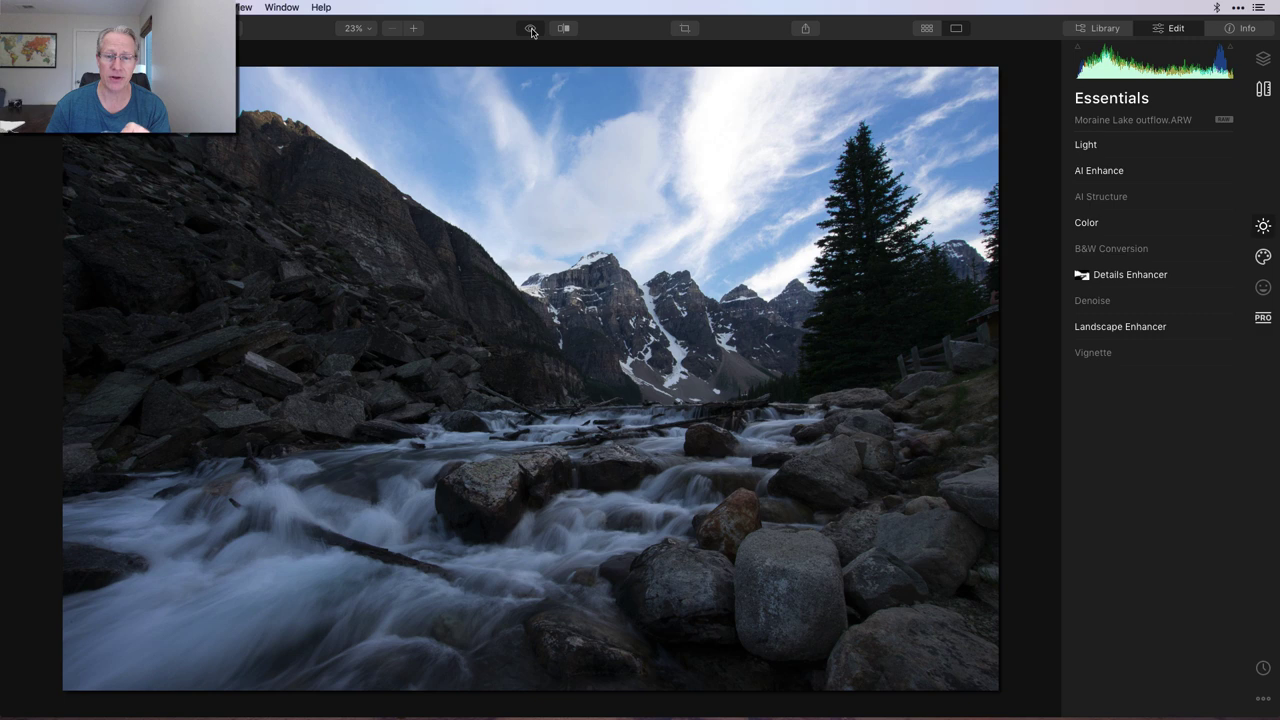
left_click(531, 30)
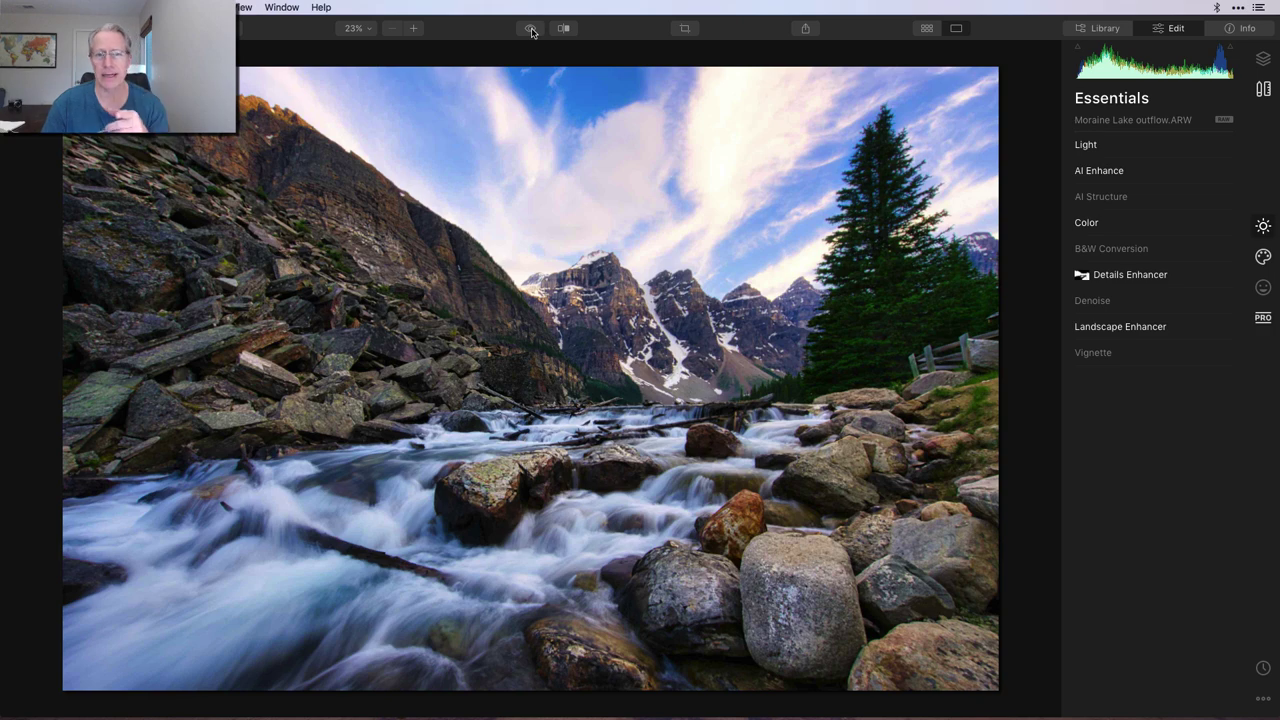
Expand Light and compare Smart Contrast 31, Highlights -28, Shadows 19 against the original.
left_click(530, 30)
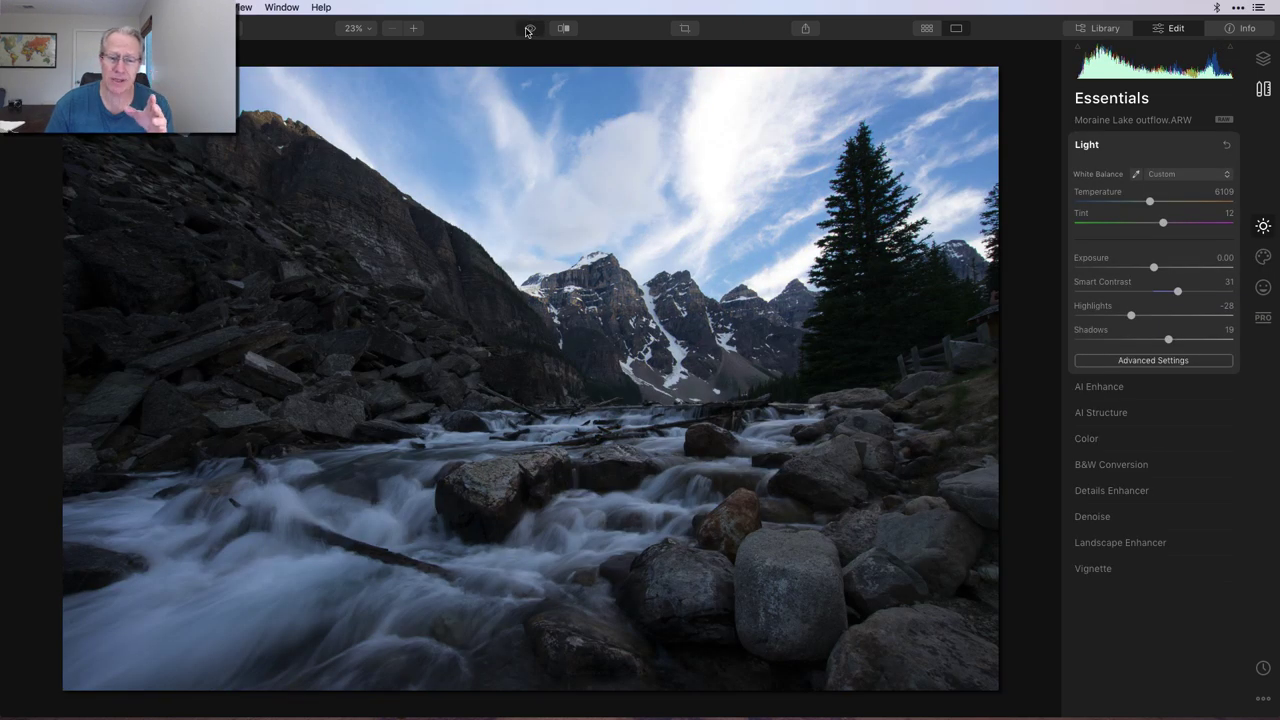
left_click(528, 30)
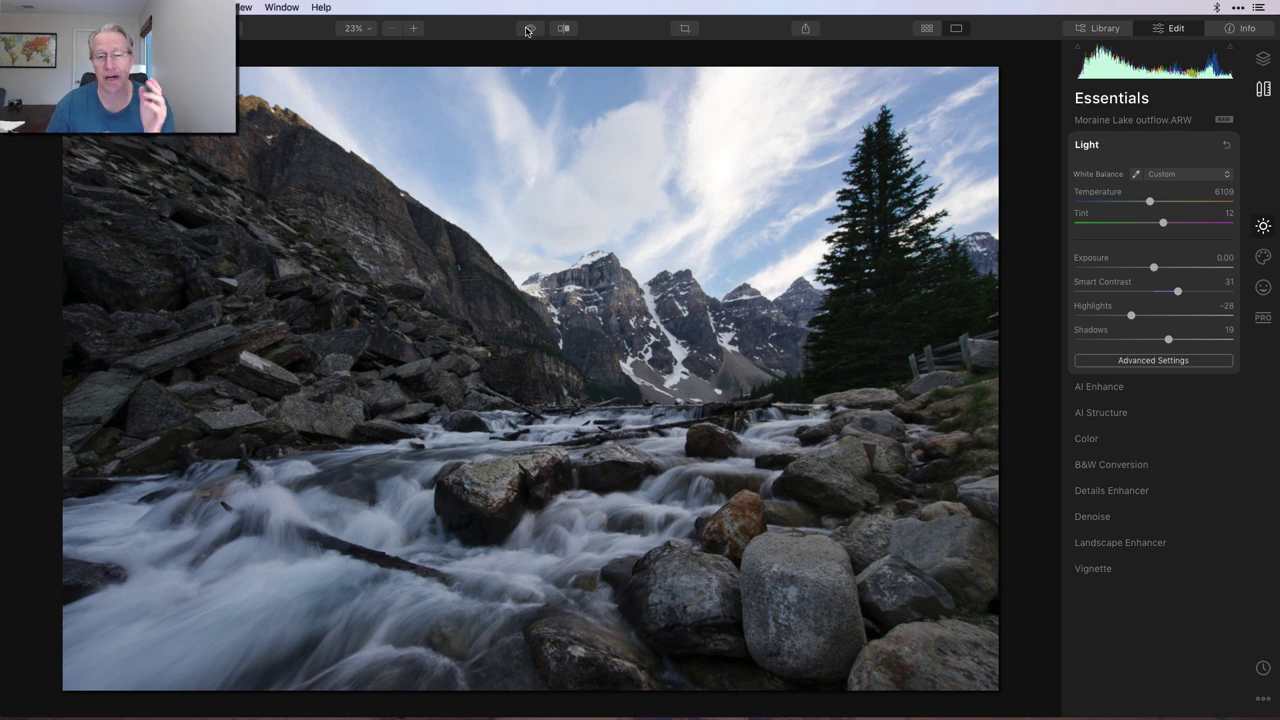
left_click(528, 30)
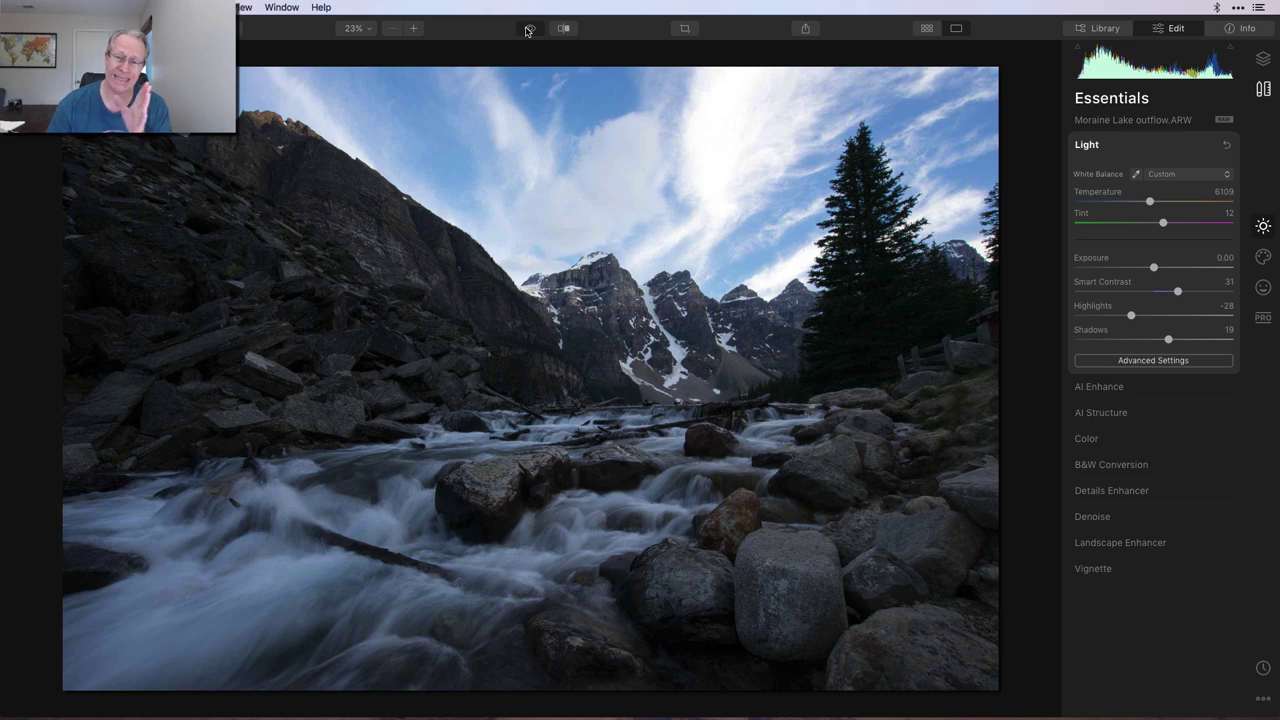
left_click(528, 30)
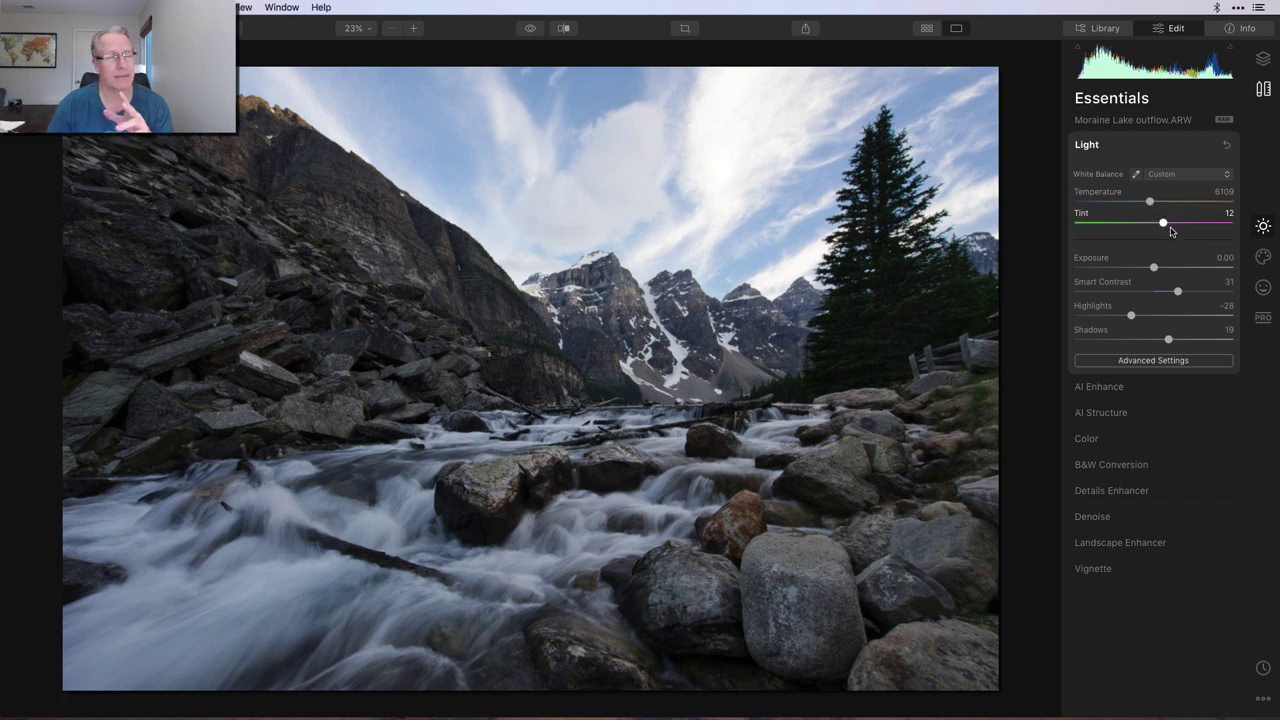
Review Light's advanced settings and tone curve, compare again, and collapse the Light section.
left_click(1160, 362)
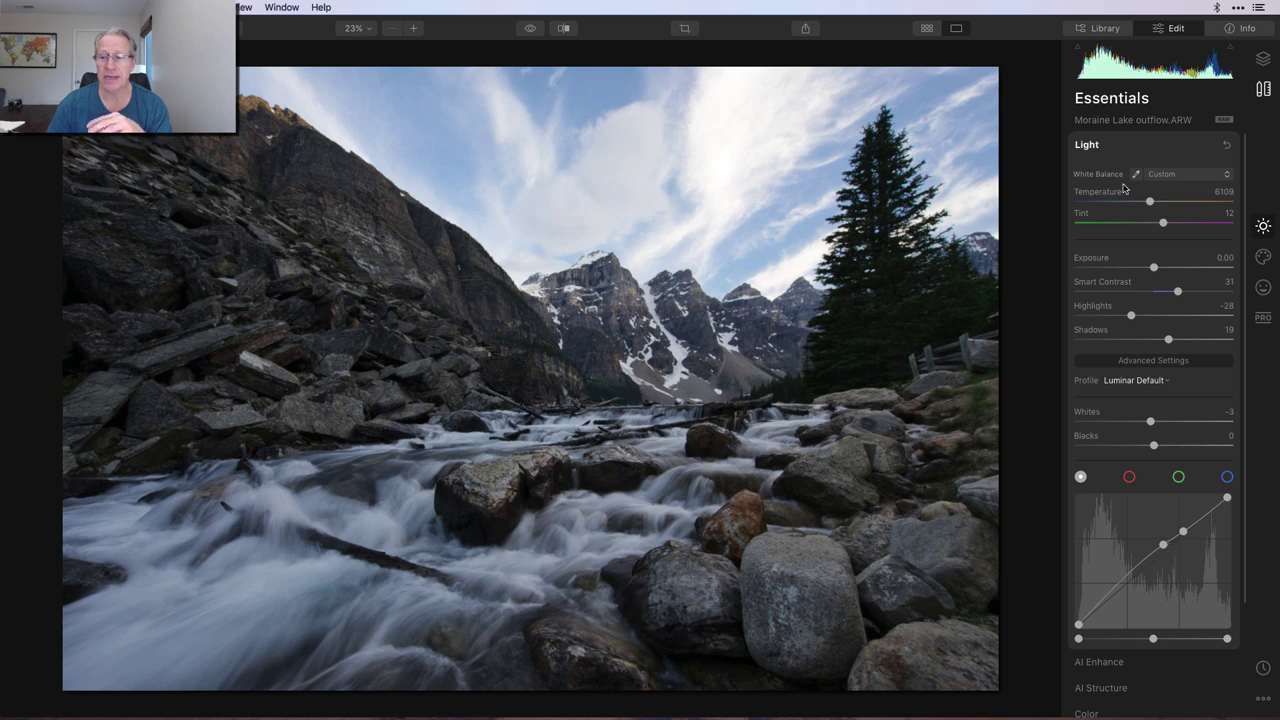
left_click(529, 28)
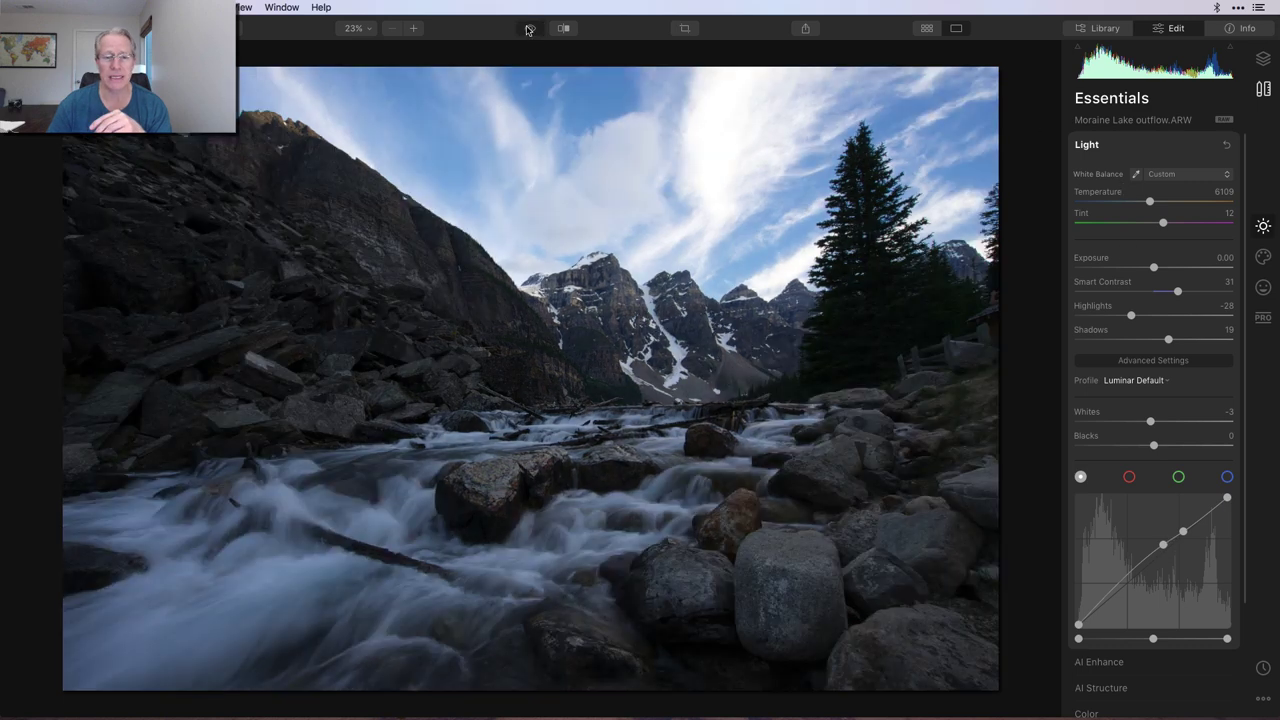
left_click(529, 28)
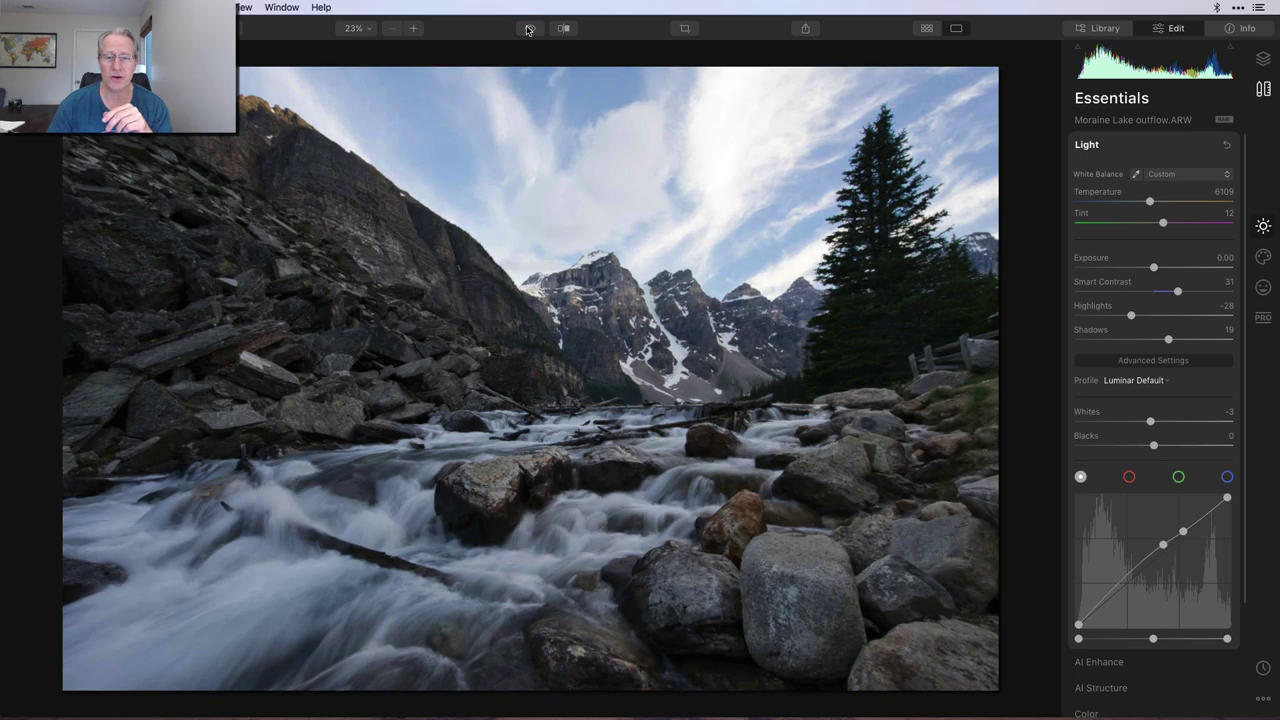
left_click(1150, 145)
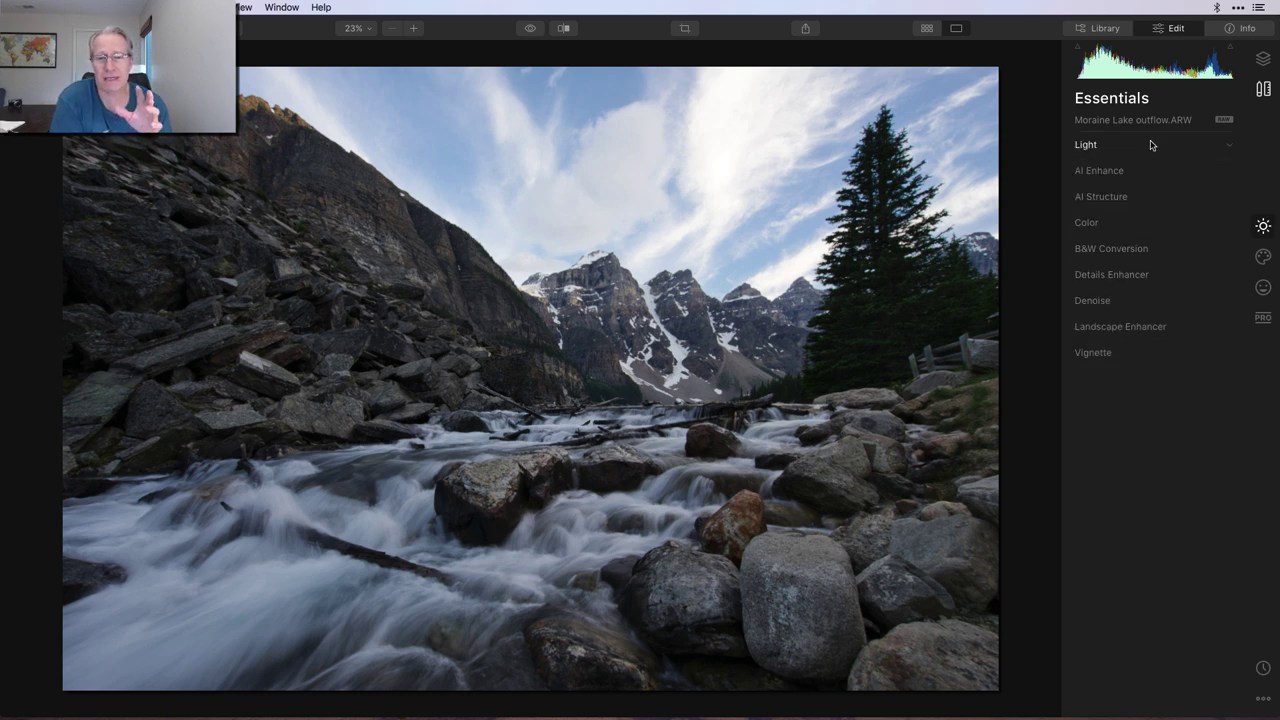
left_click(531, 29)
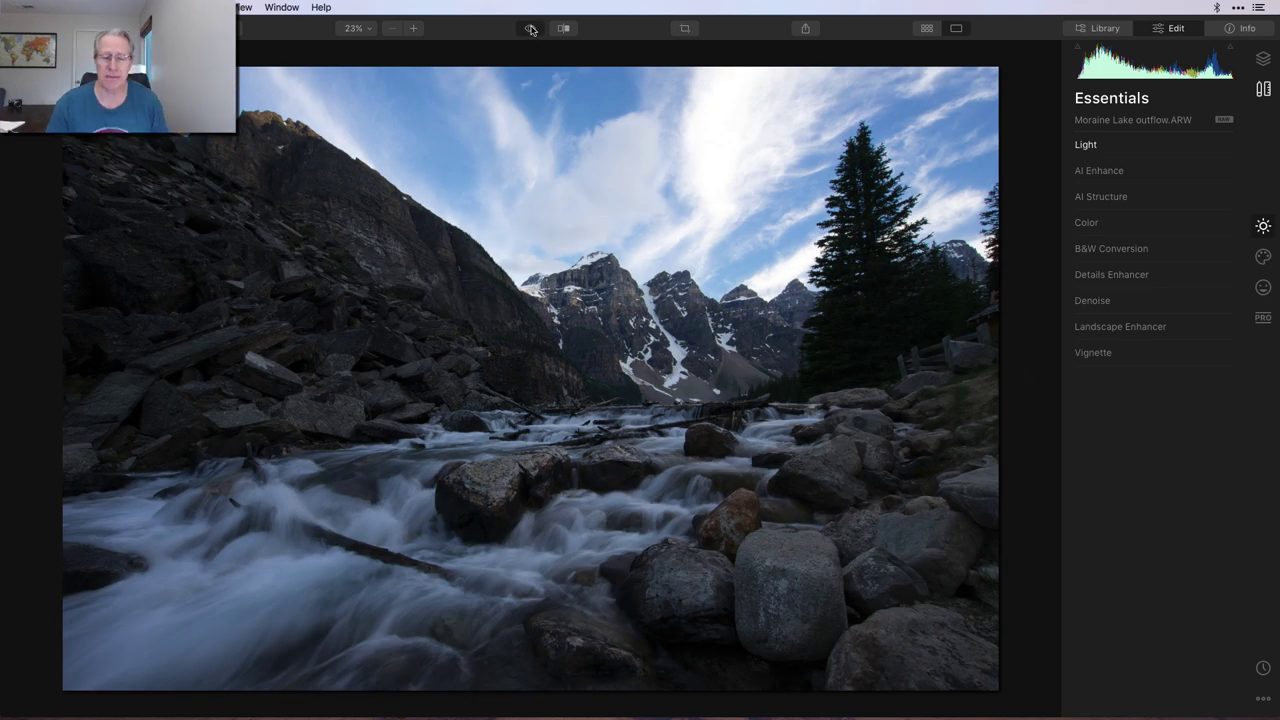
left_click(531, 29)
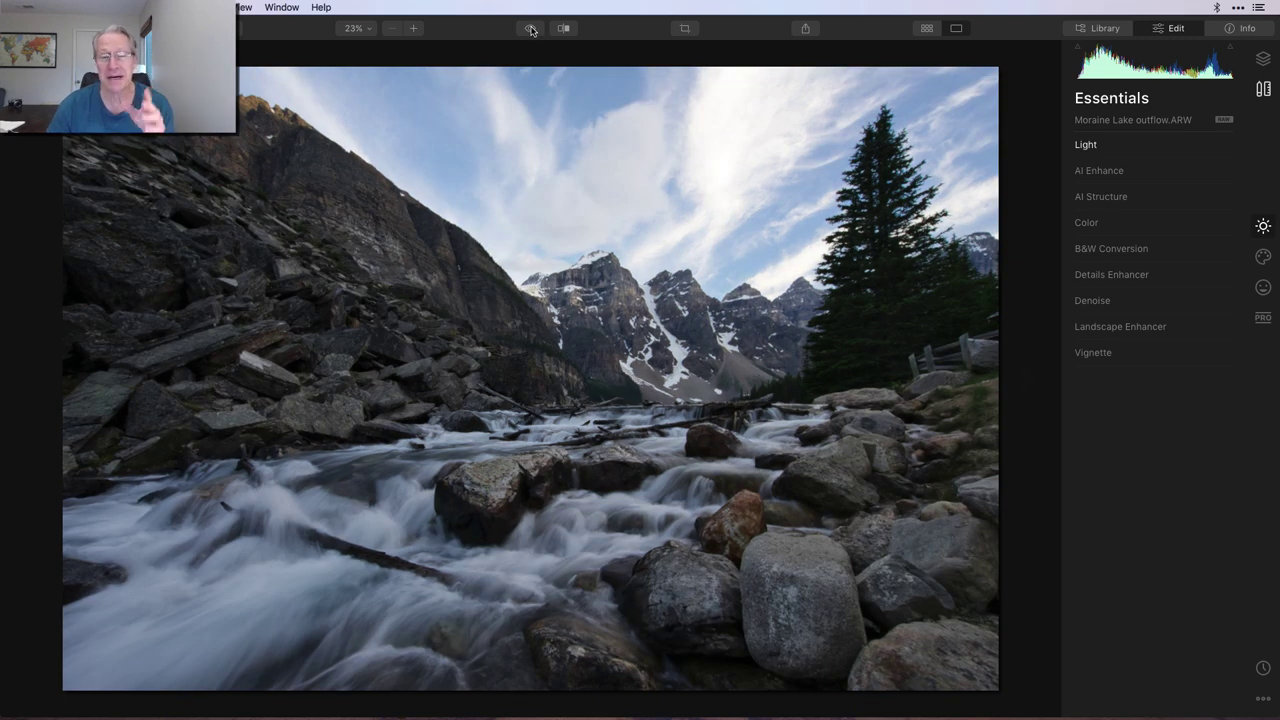
Enable AI Enhance with AI Accent 60 and Sky Enhancer 0, comparing it on and off.
left_click(1136, 176)
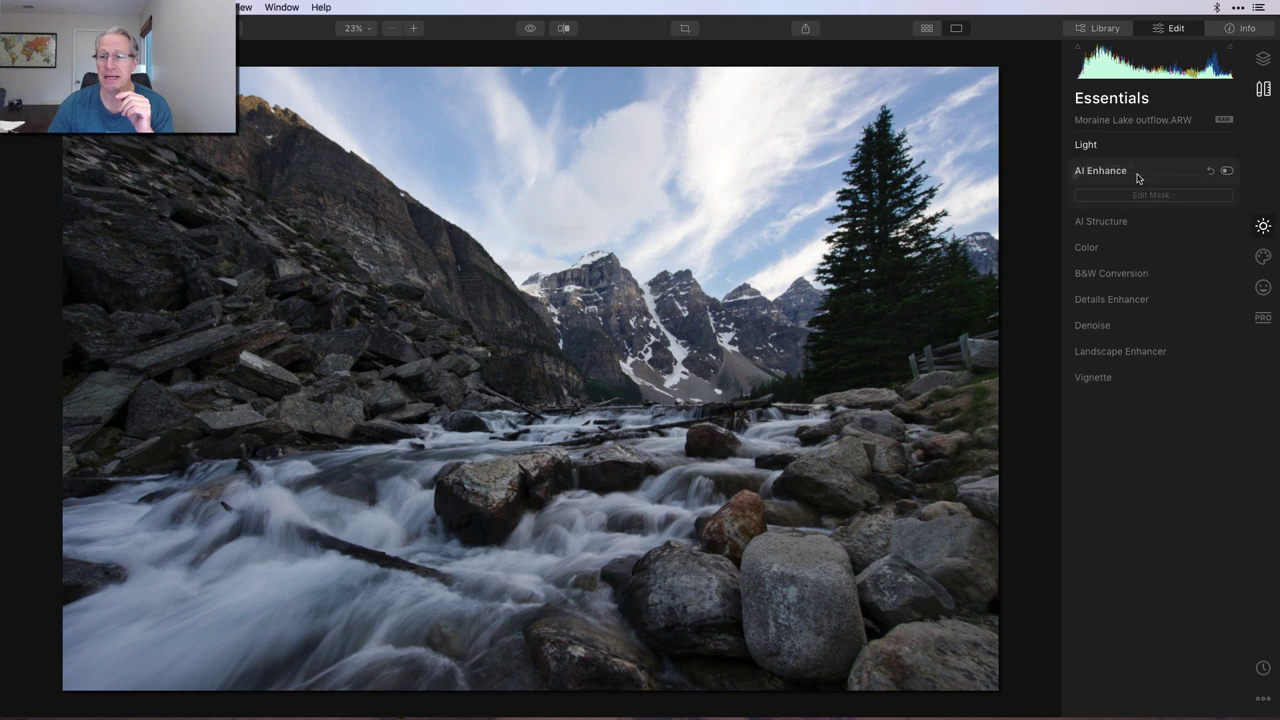
left_click(1228, 172)
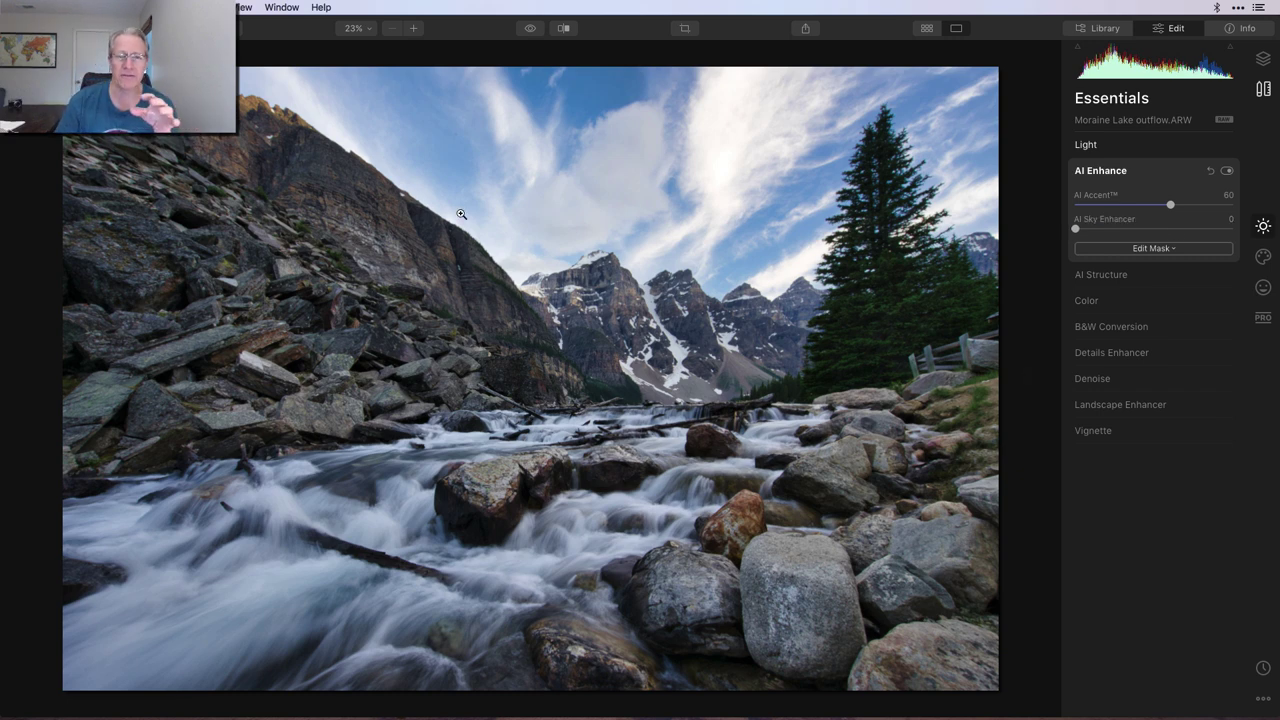
left_click(1228, 172)
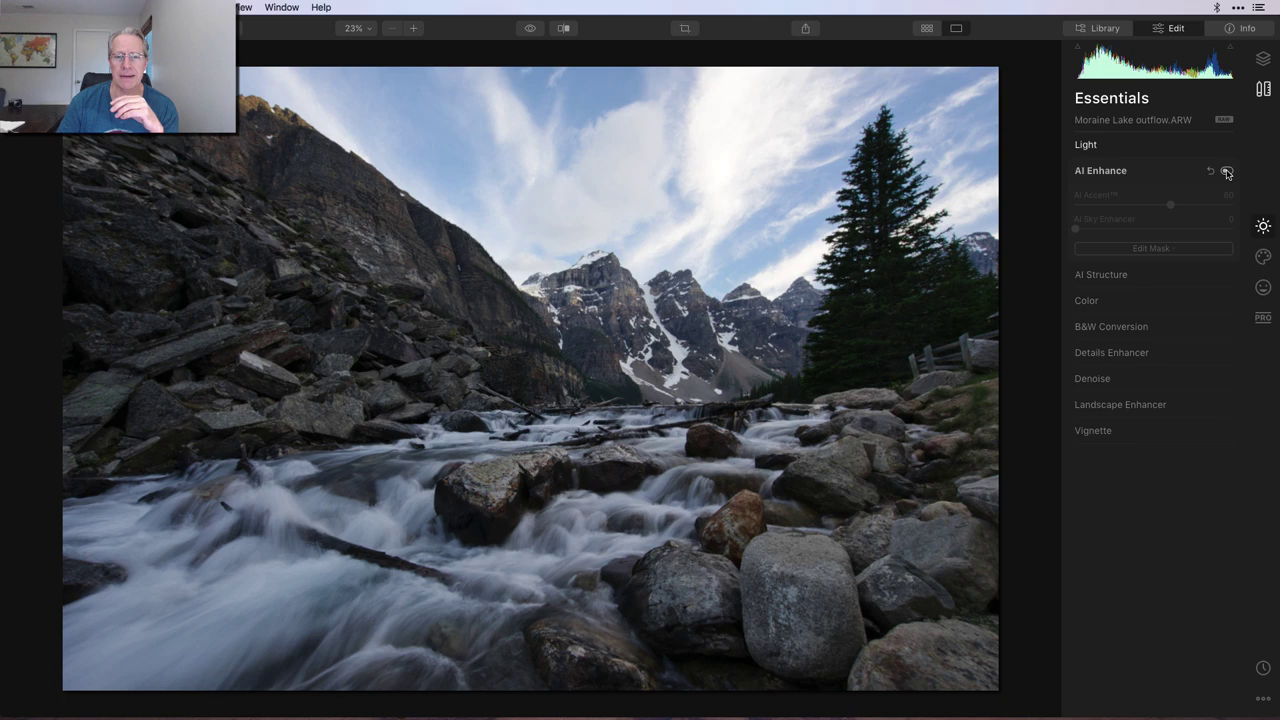
left_click(1228, 172)
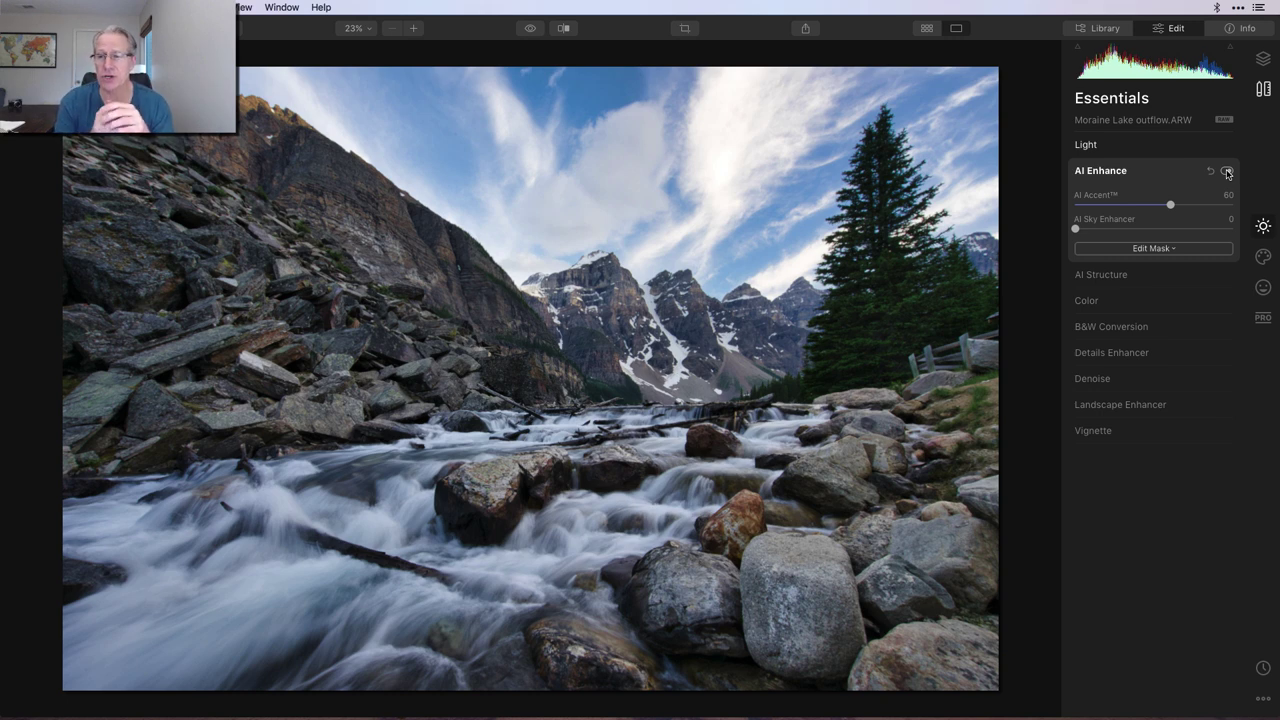
left_click(1228, 172)
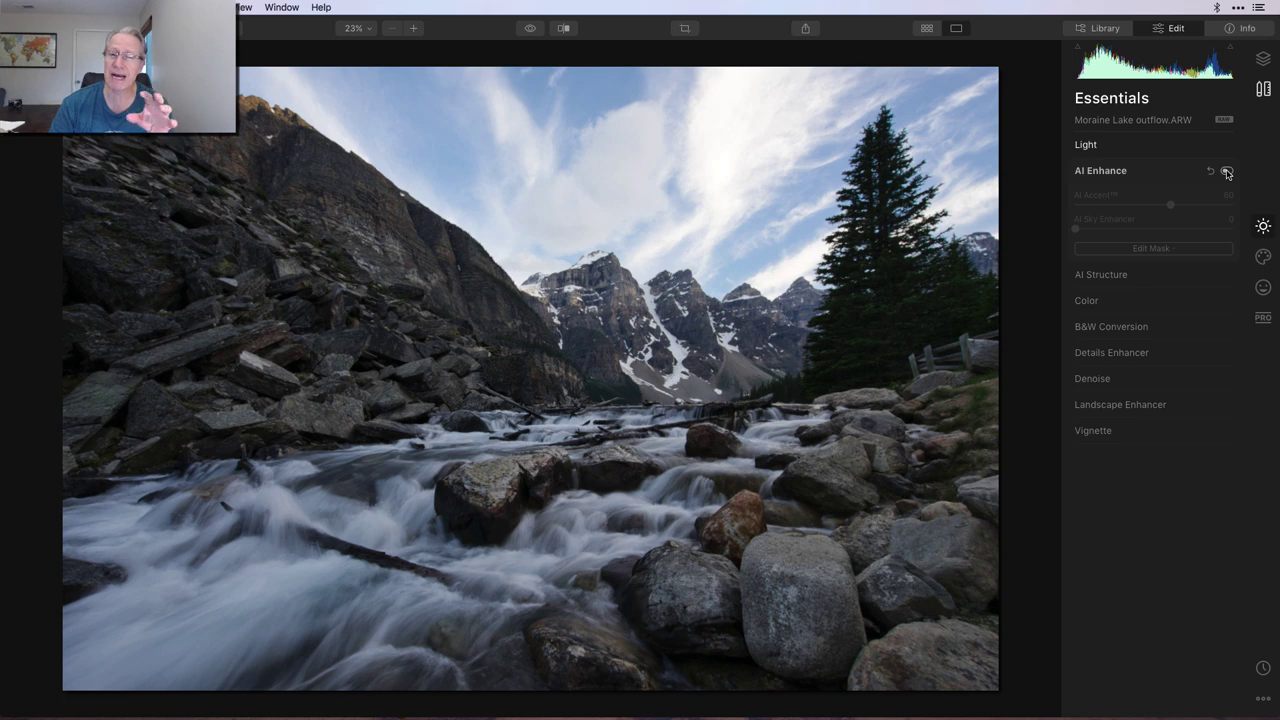
left_click(1228, 172)
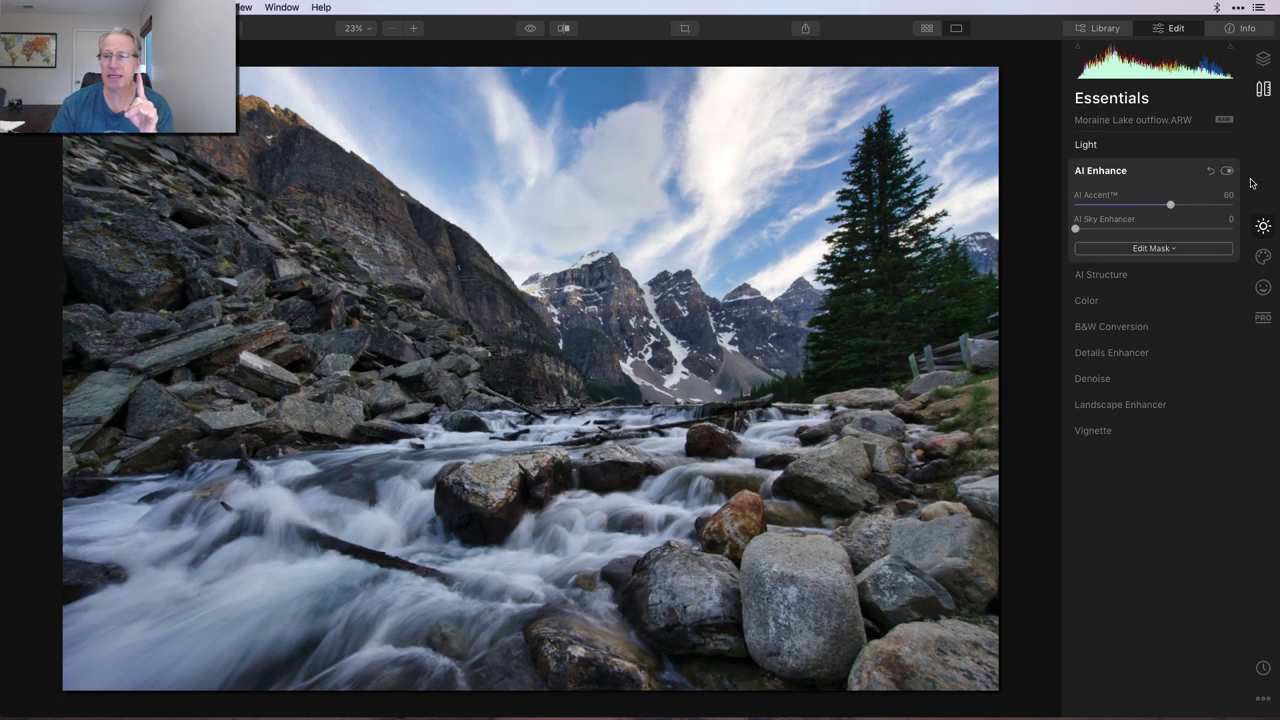
left_click(1228, 172)
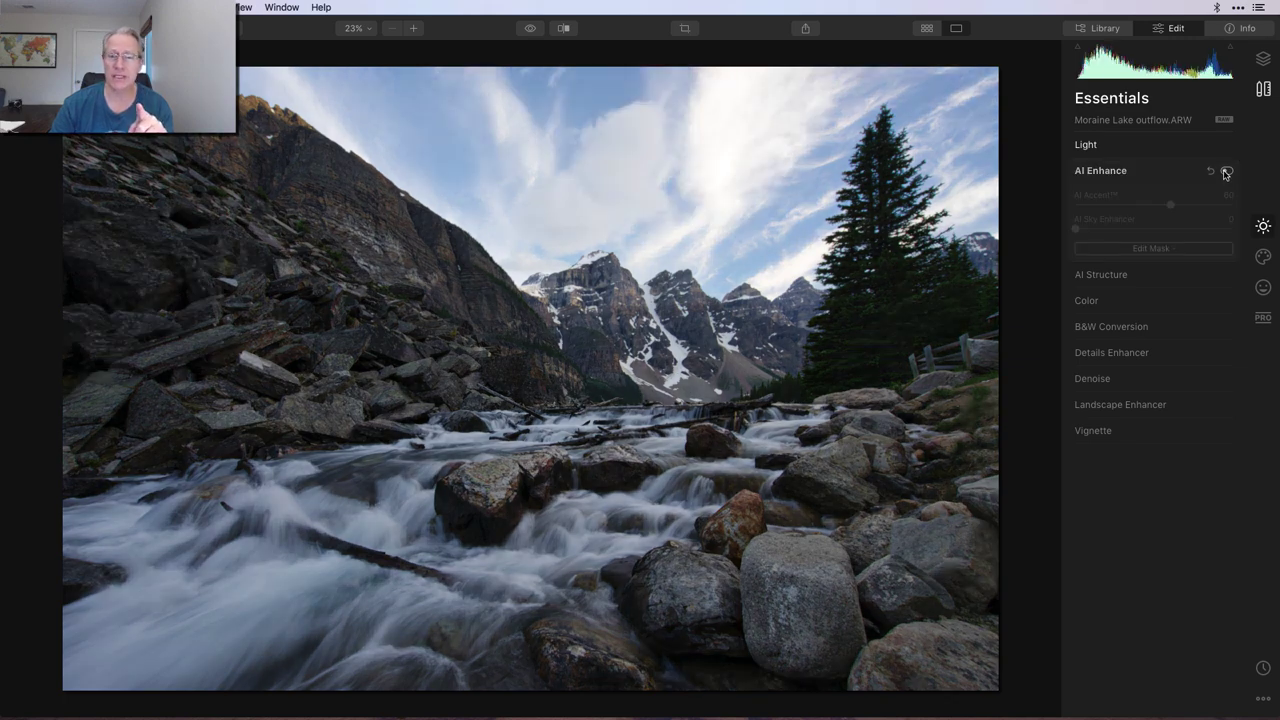
left_click(1227, 172)
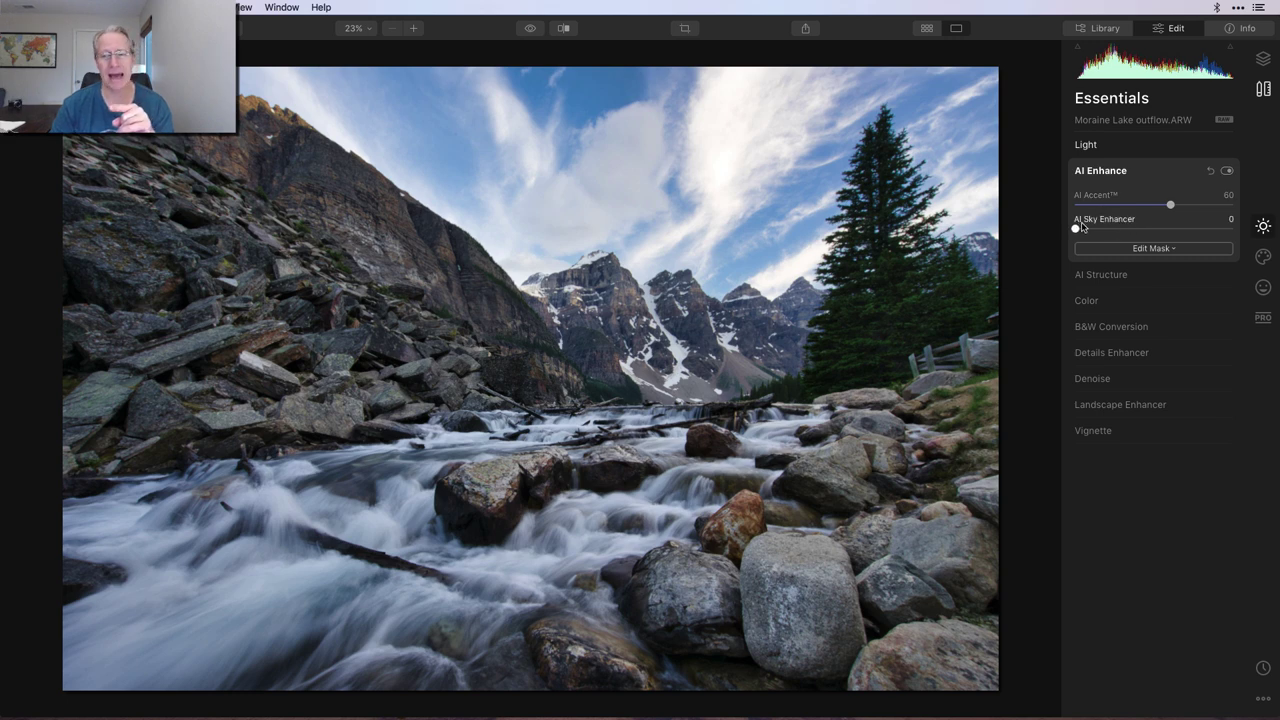
mouse_move(1075, 229)
left_mouse_down()
mouse_move(1170, 225)
mouse_move(1056, 217)
left_mouse_up()
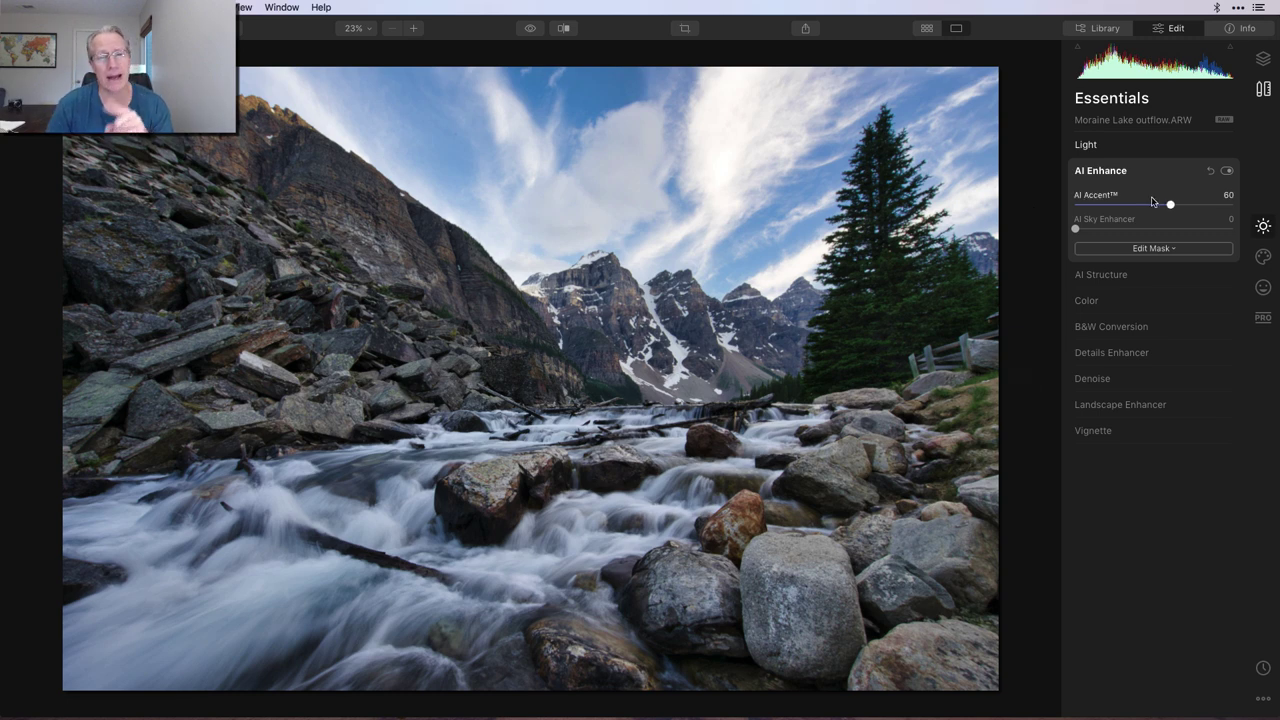
left_click(1227, 171)
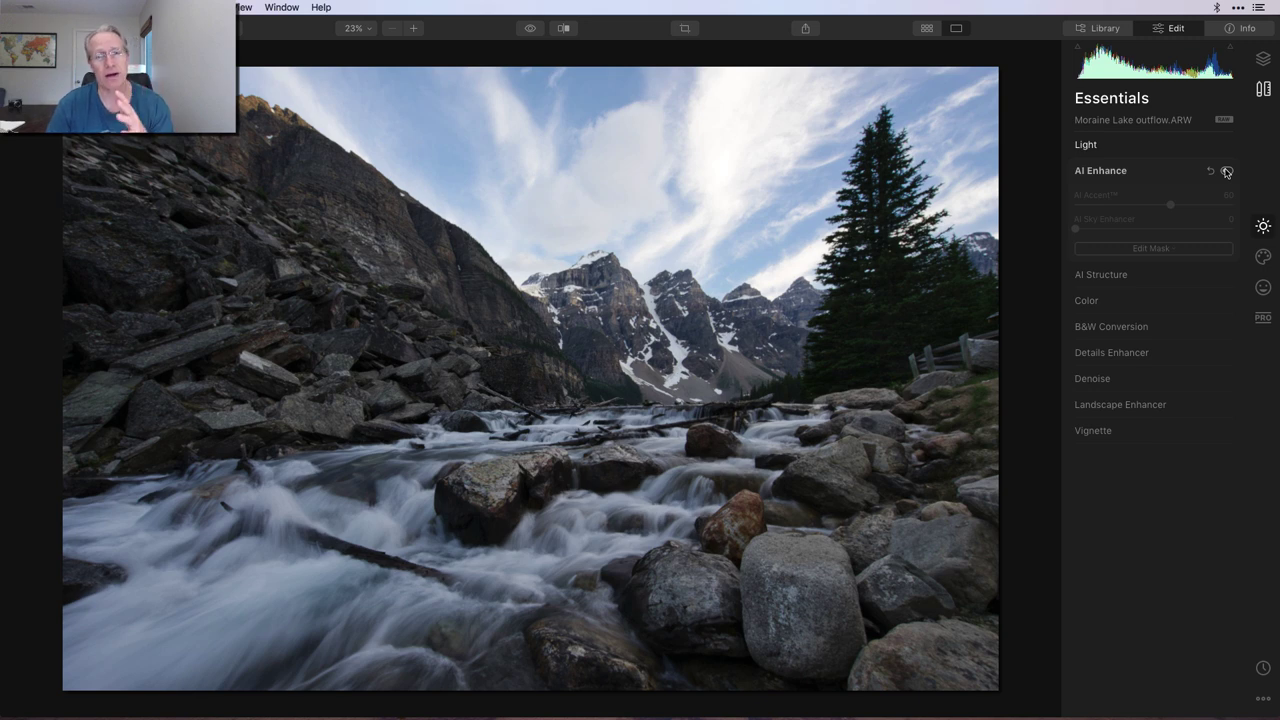
left_click(1227, 172)
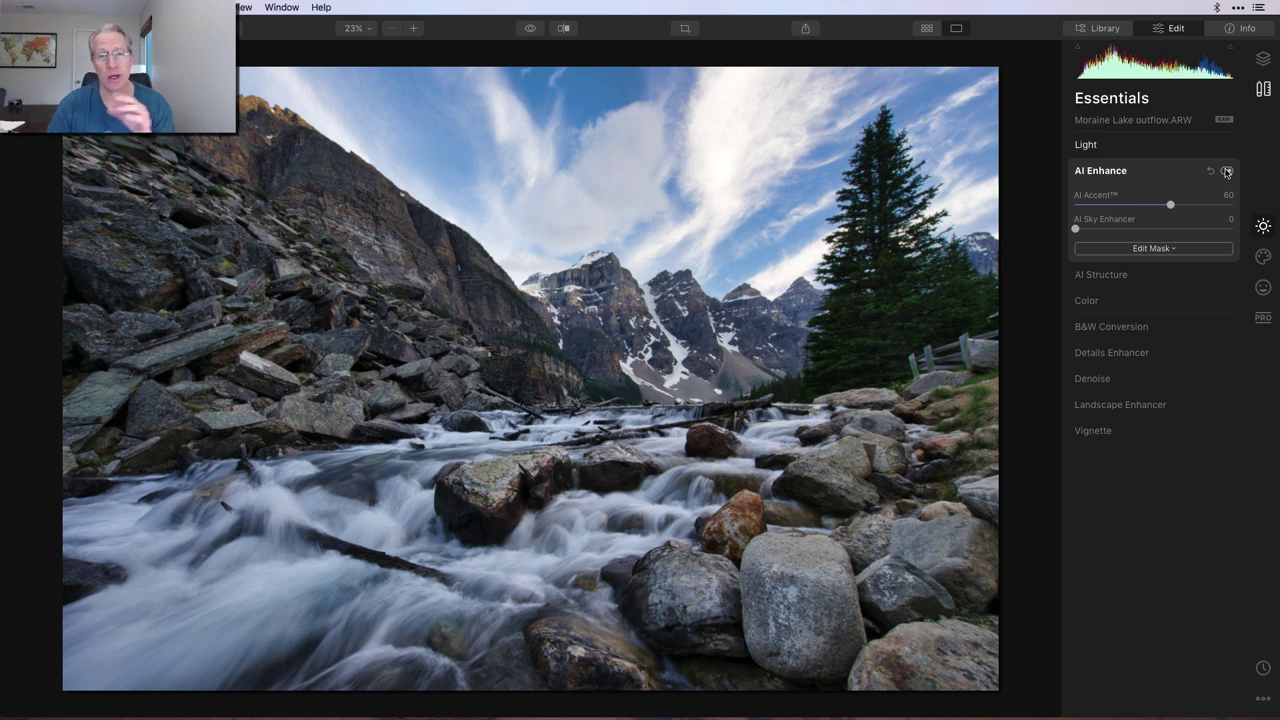
Enable Details Enhancer at Small 15, Medium 46, Large 16, briefly trying a brush mask.
left_click(1200, 171)
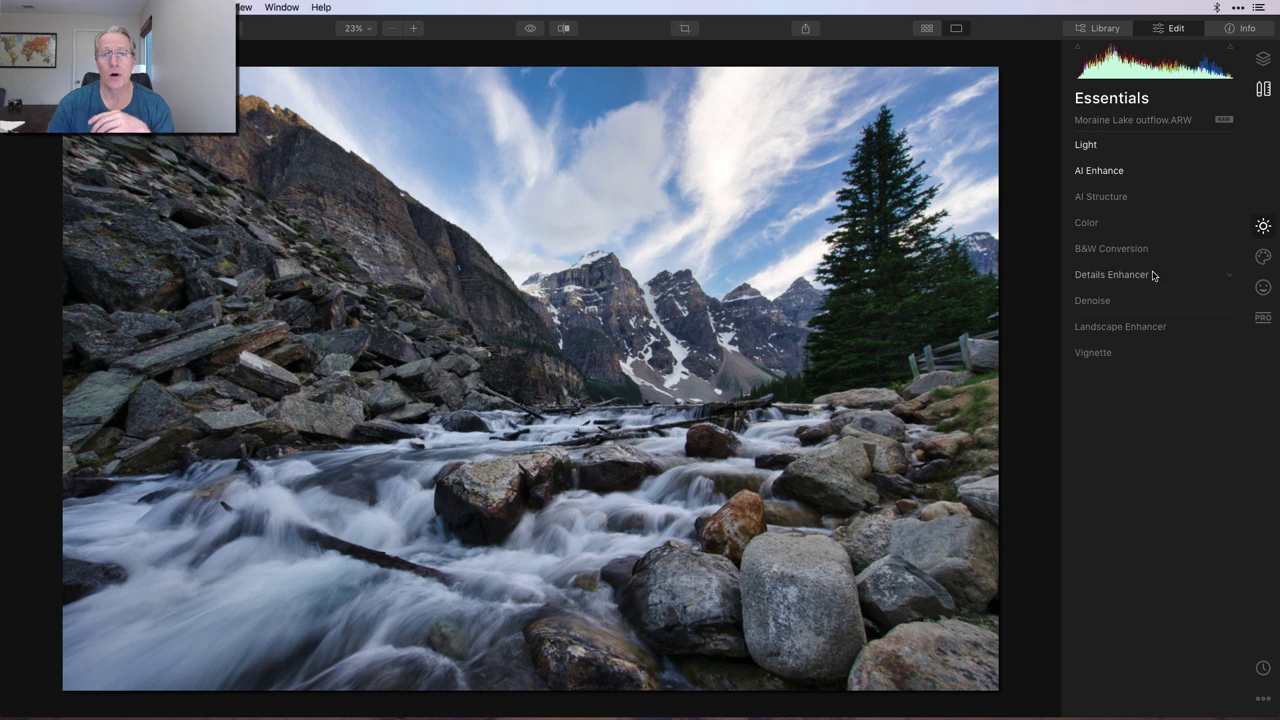
left_click(1154, 275)
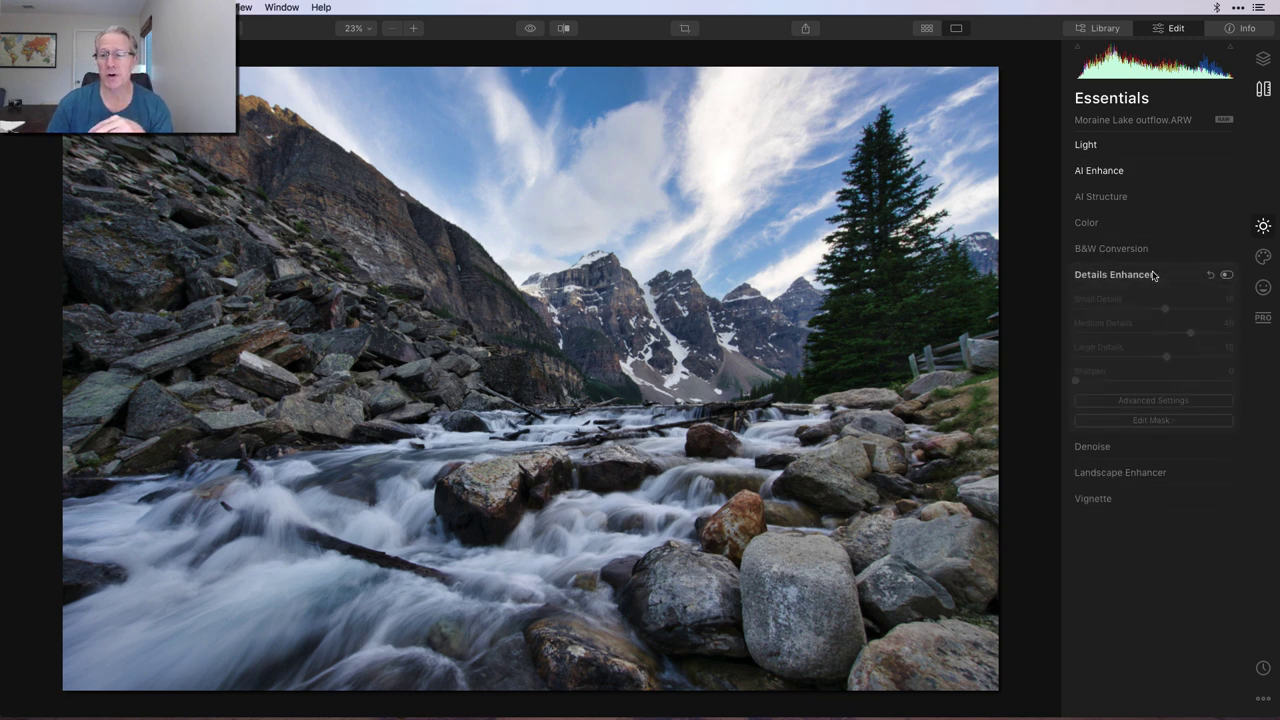
left_click(1228, 277)
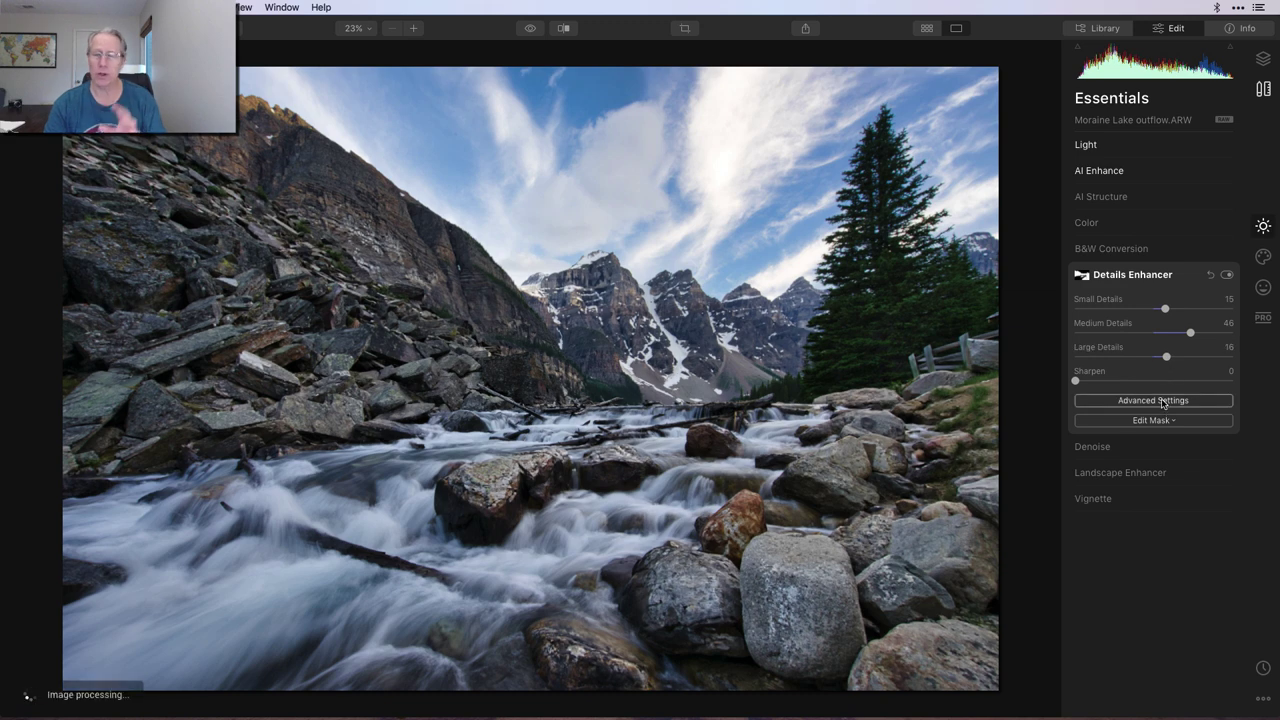
left_click(1162, 421)
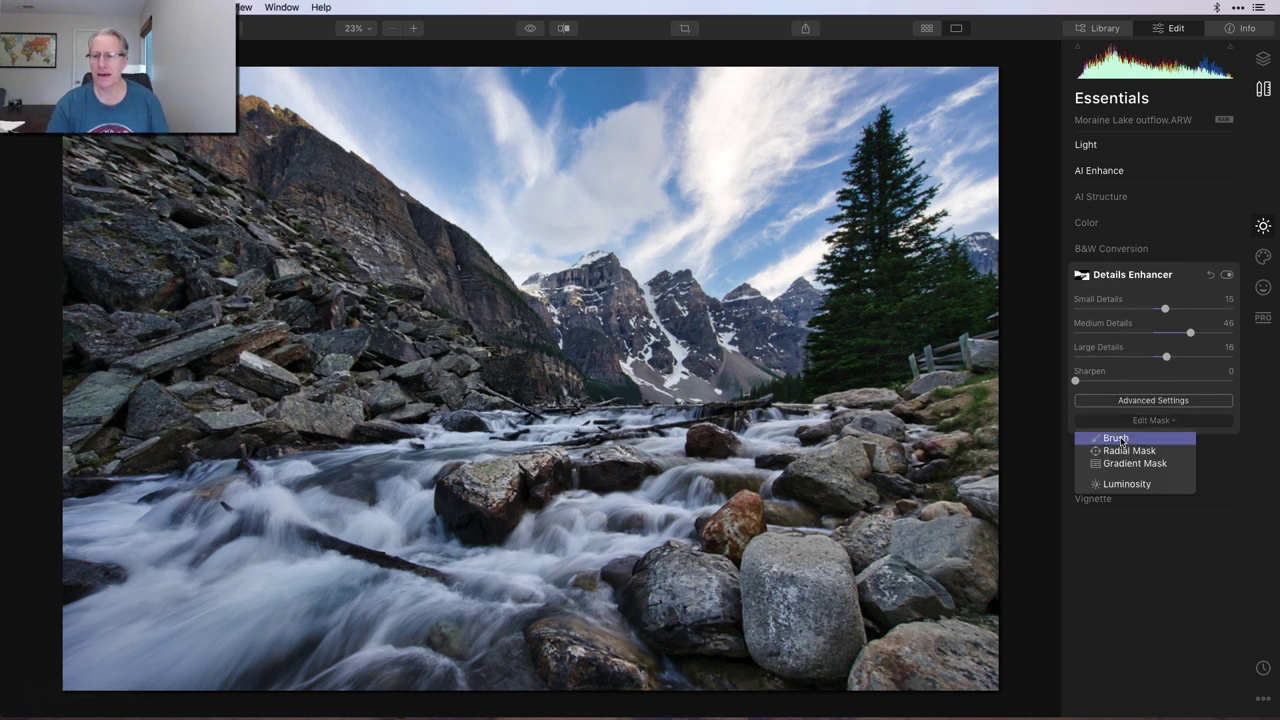
left_click(1118, 438)
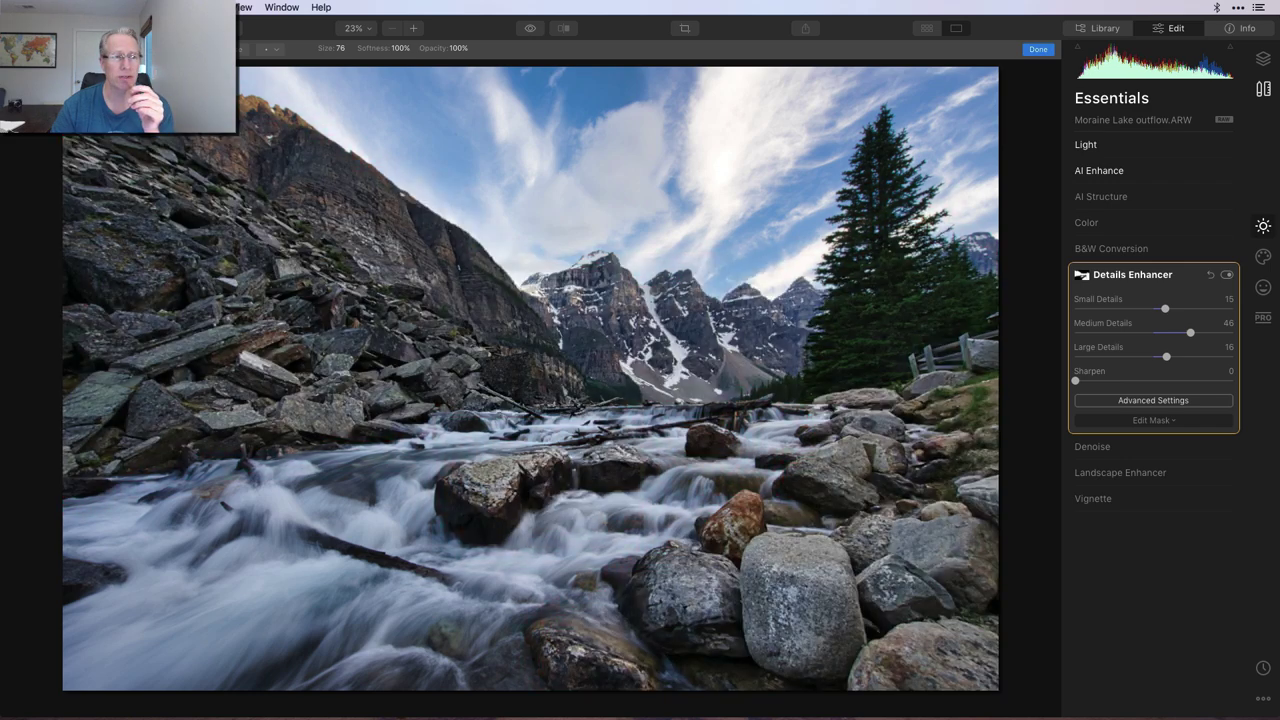
left_click(1037, 49)
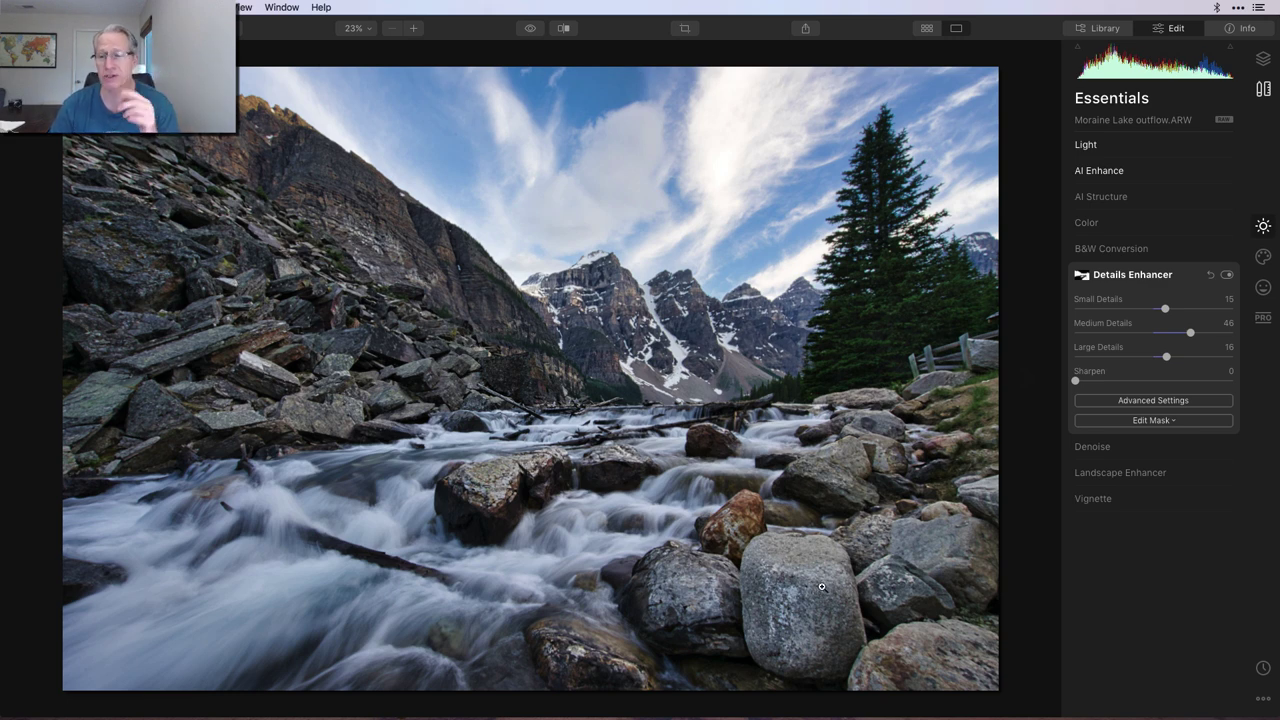
left_click(1187, 274)
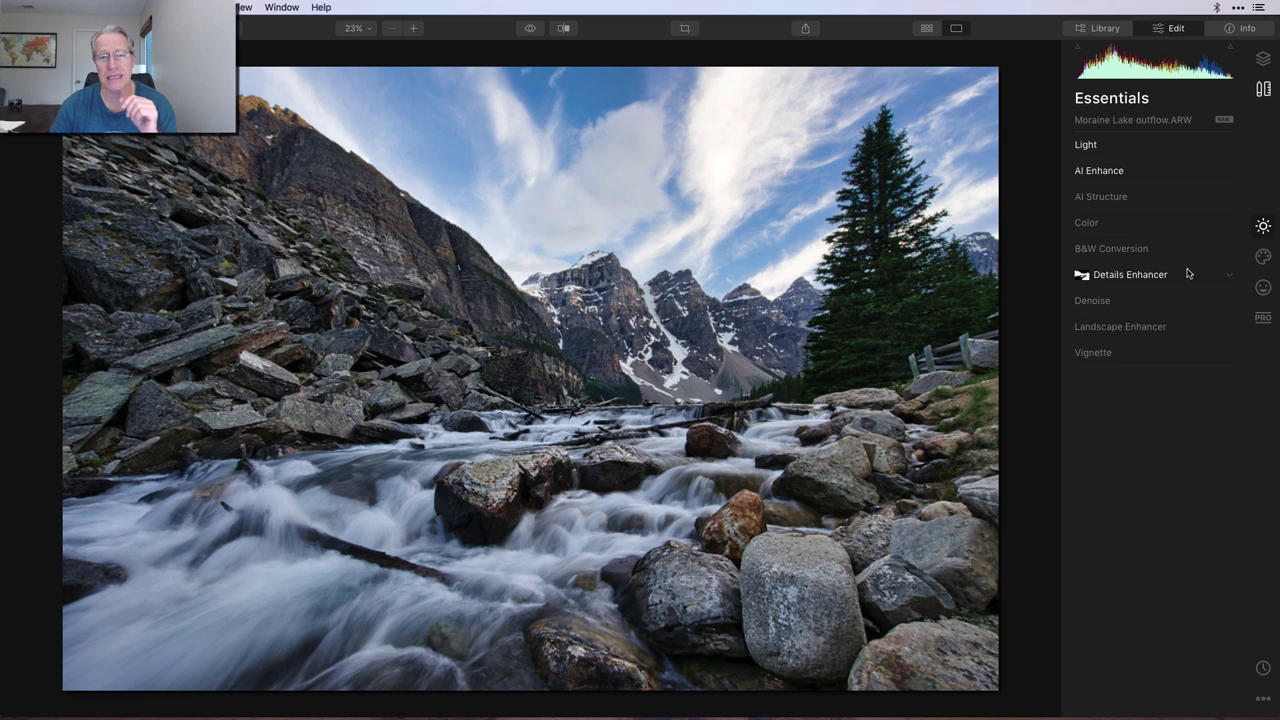
Apply Landscape Enhancer Golden Hour 48, leaving Dehaze and Foliage Enhancer at 0.
left_click(1158, 326)
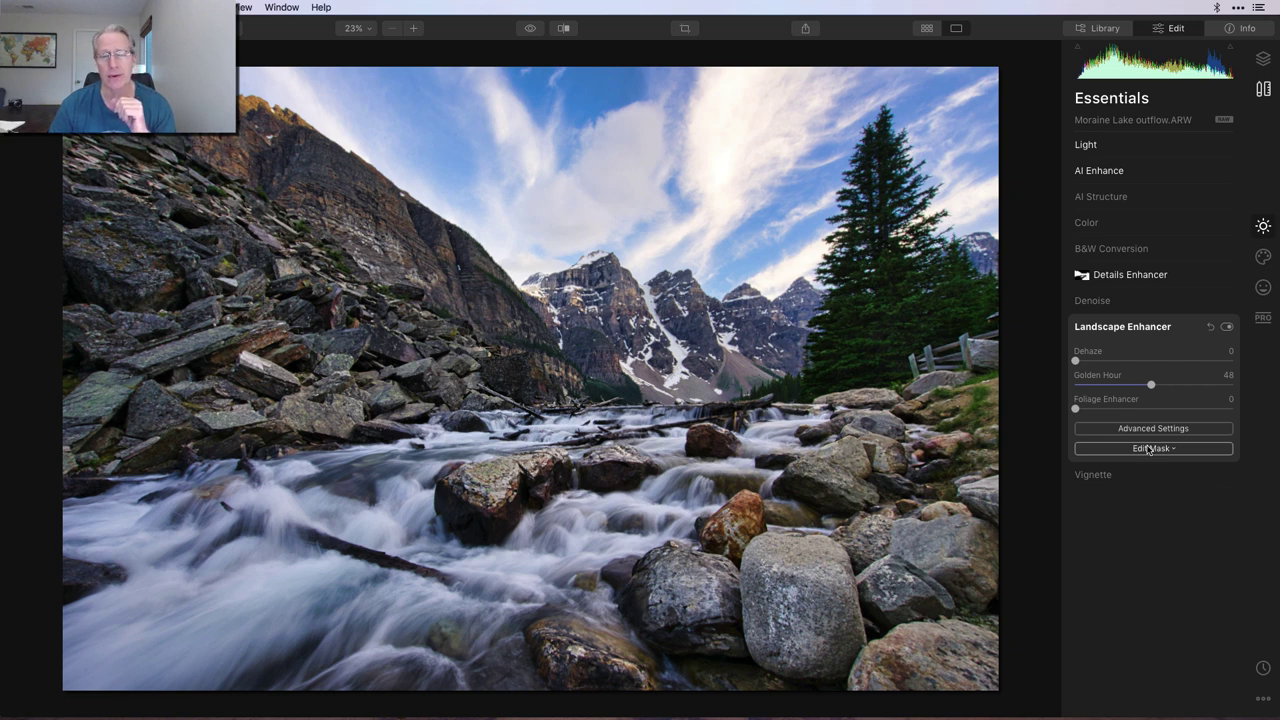
Turn on the Creative Mystical filter, test Amount near 90, then settle on Amount 35.
left_click(1260, 258)
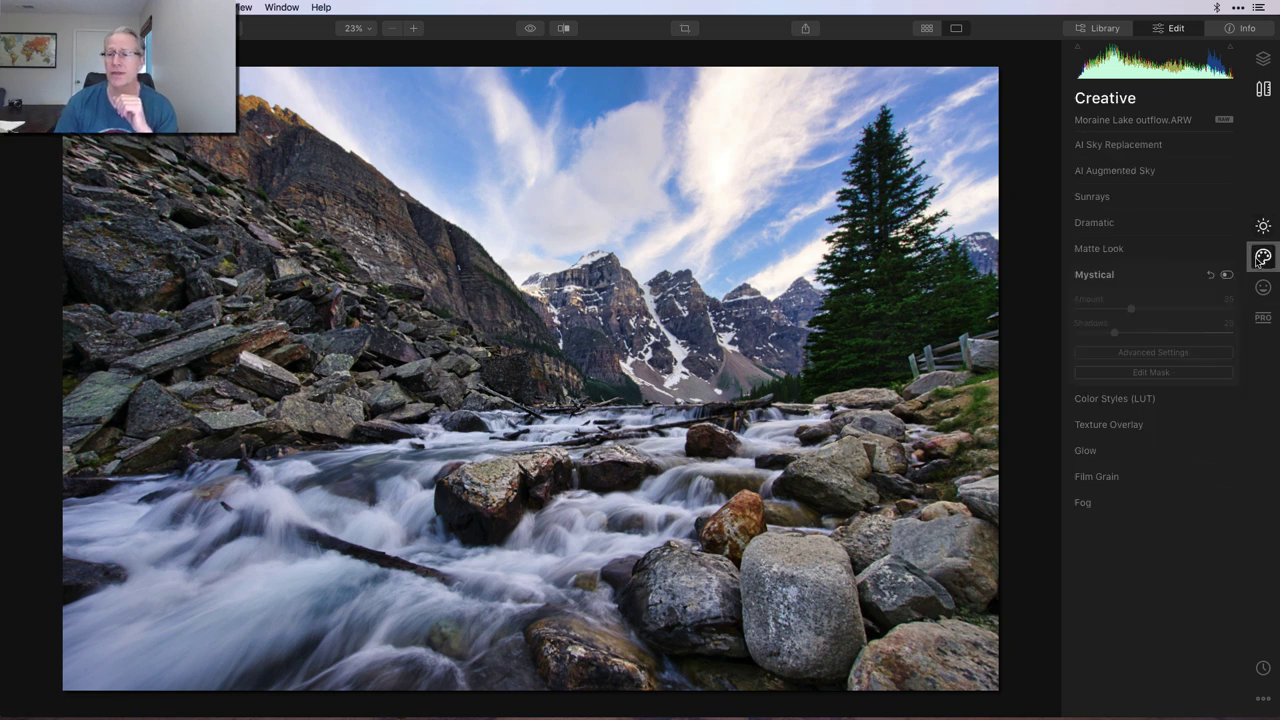
left_click(1227, 275)
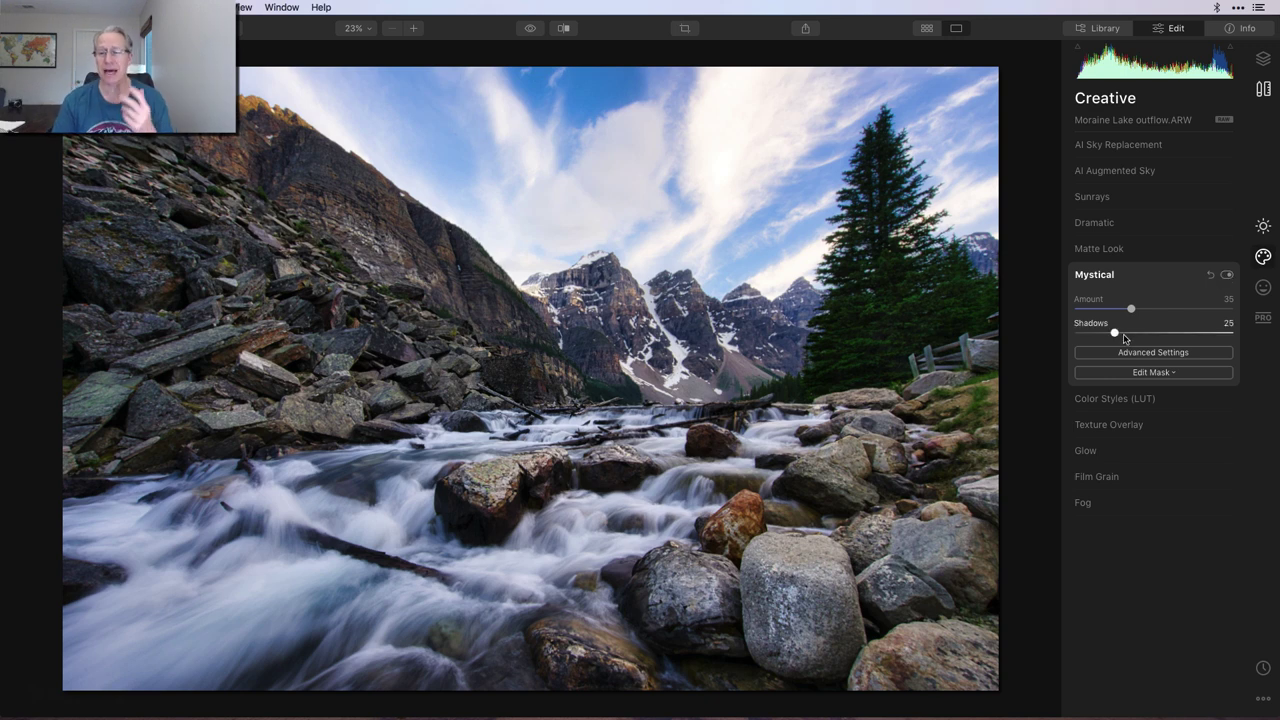
left_click_drag(1131, 309, 1220, 315)
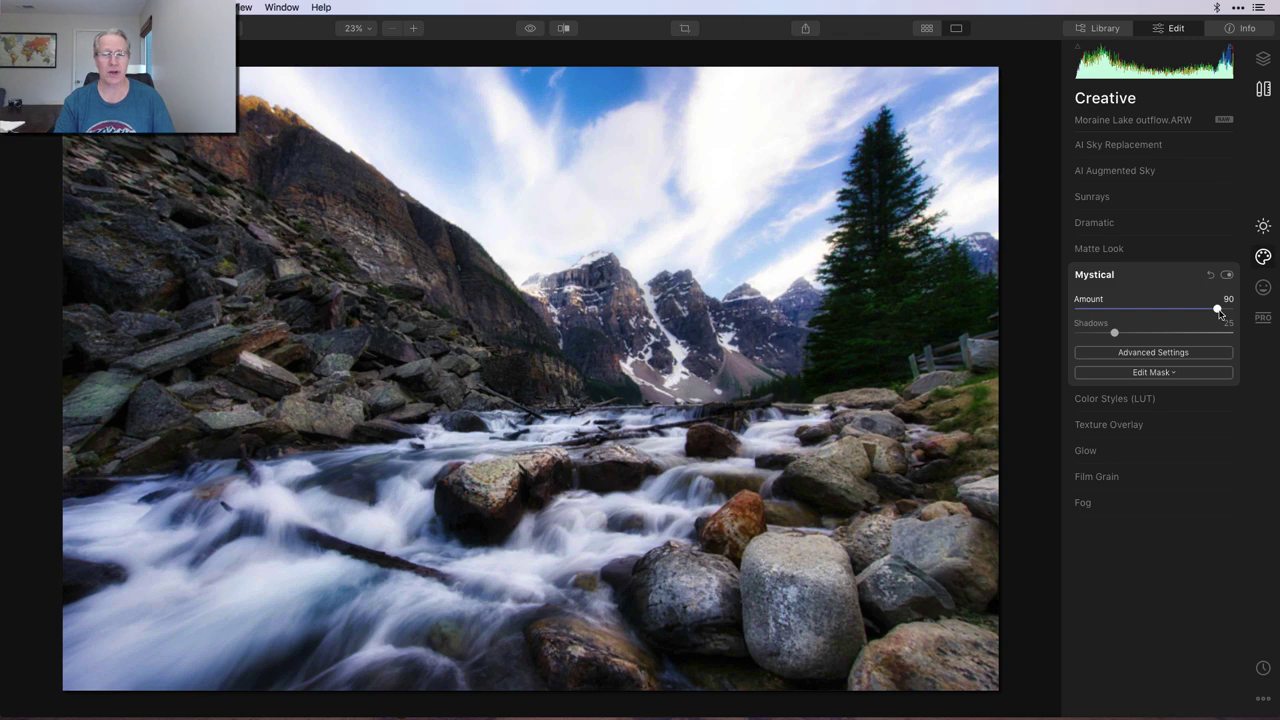
left_click_drag(1218, 310, 1130, 314)
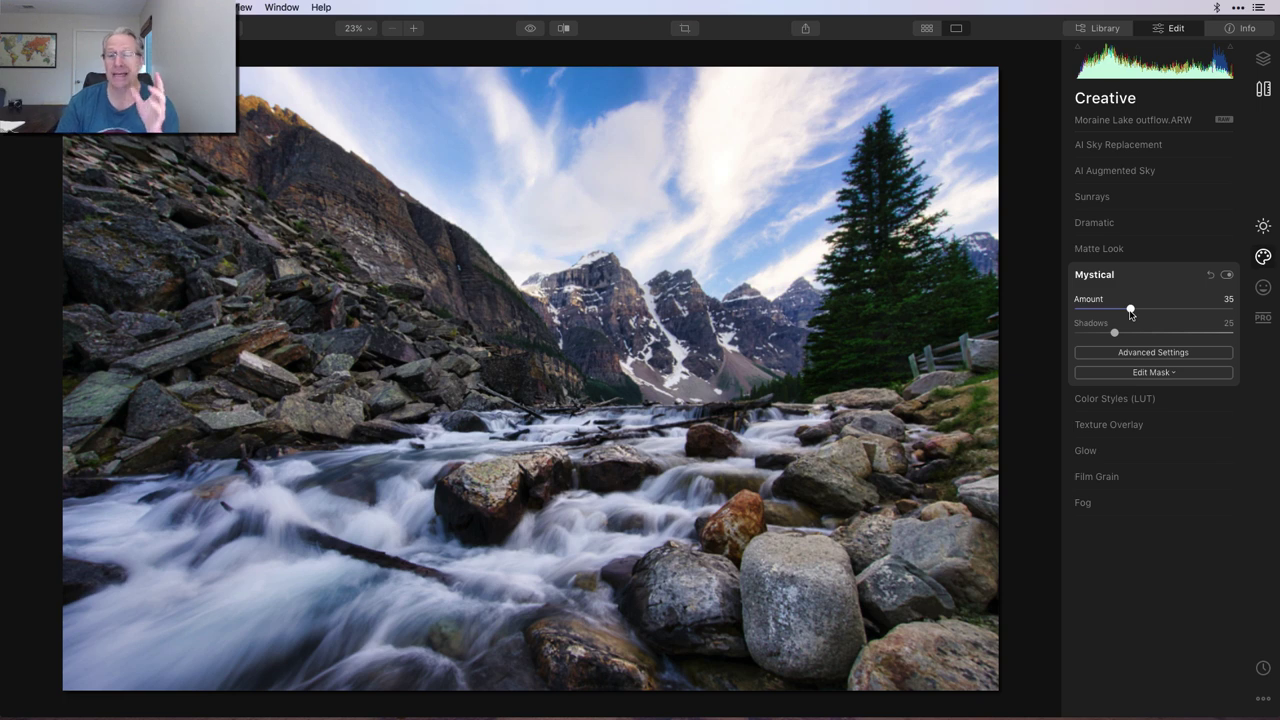
Try the Portrait Orton Effect at Amount 64, then reset it to 0 and switch it off.
left_click(1263, 287)
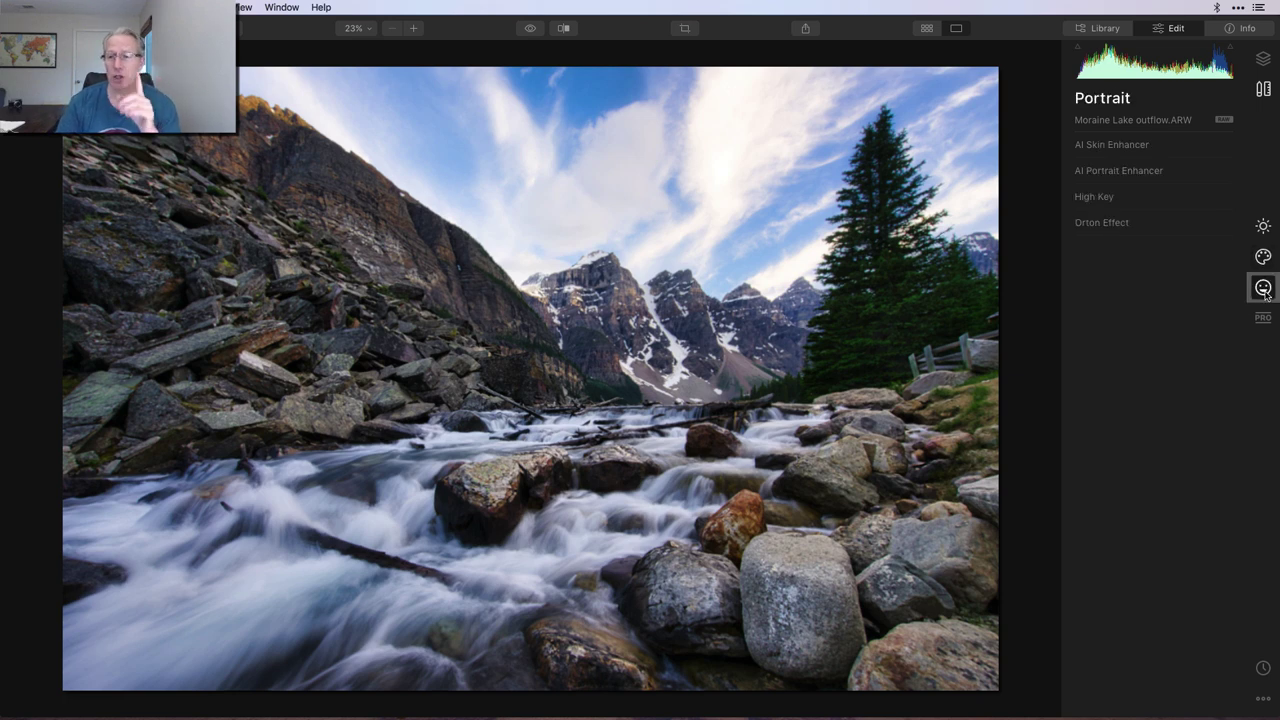
left_click(1121, 232)
left_click_drag(1075, 268, 1181, 268)
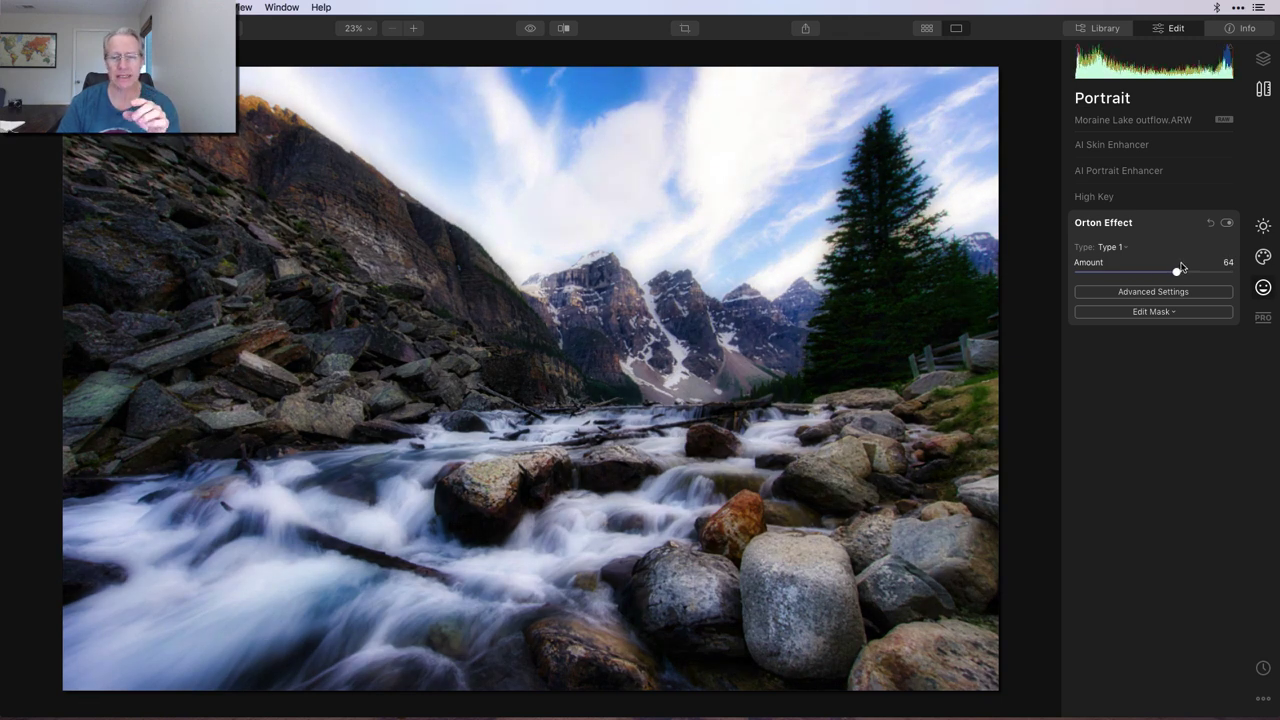
key("backslash")
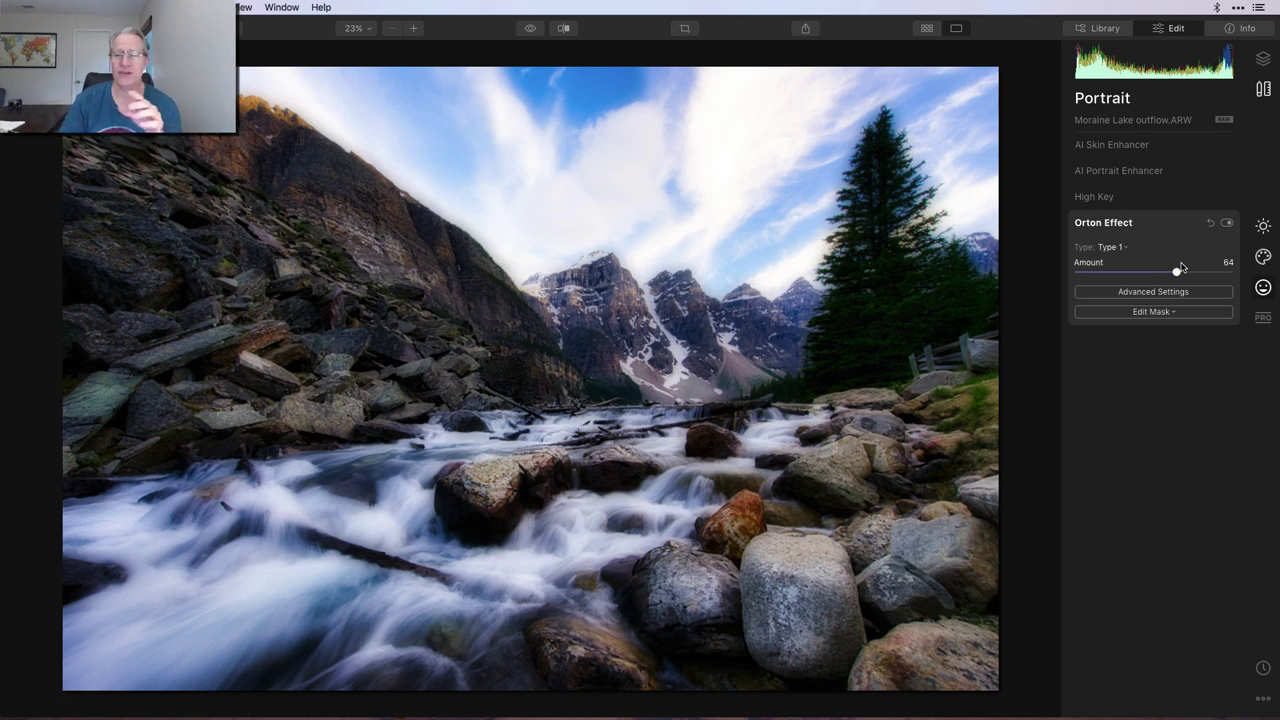
left_click_drag(1181, 268, 1058, 274)
left_click(1227, 223)
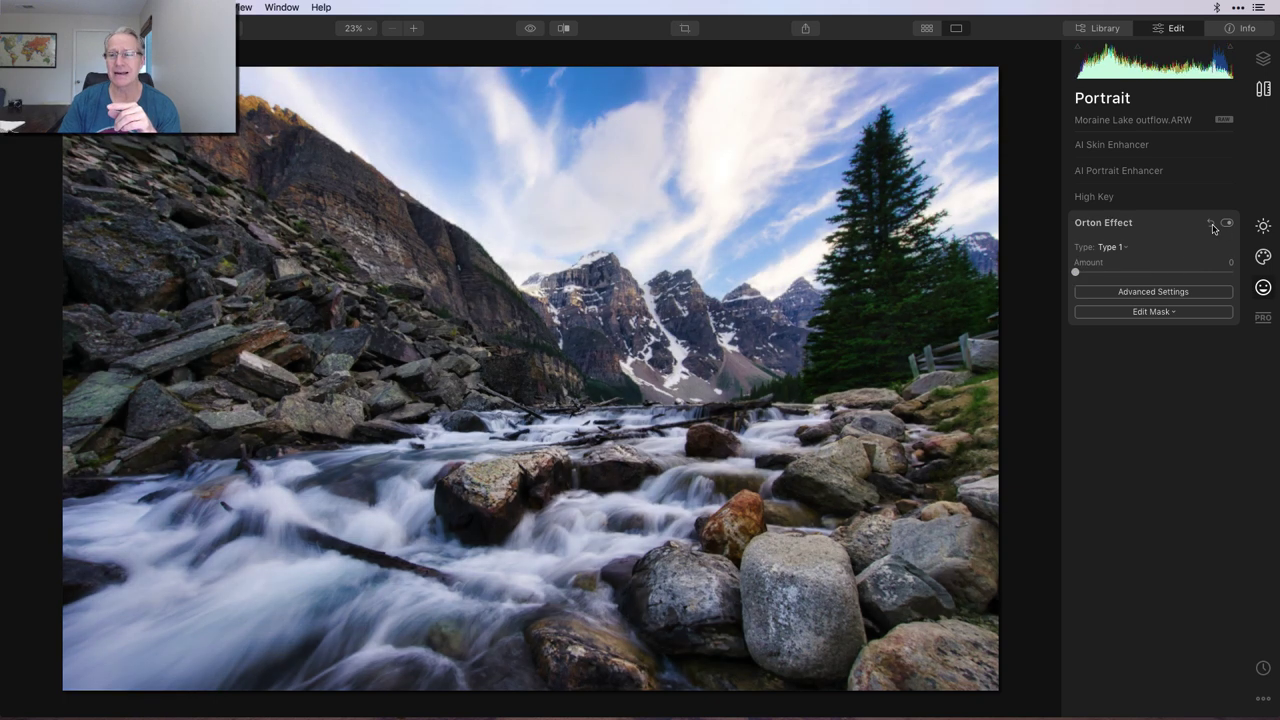
left_click(1173, 224)
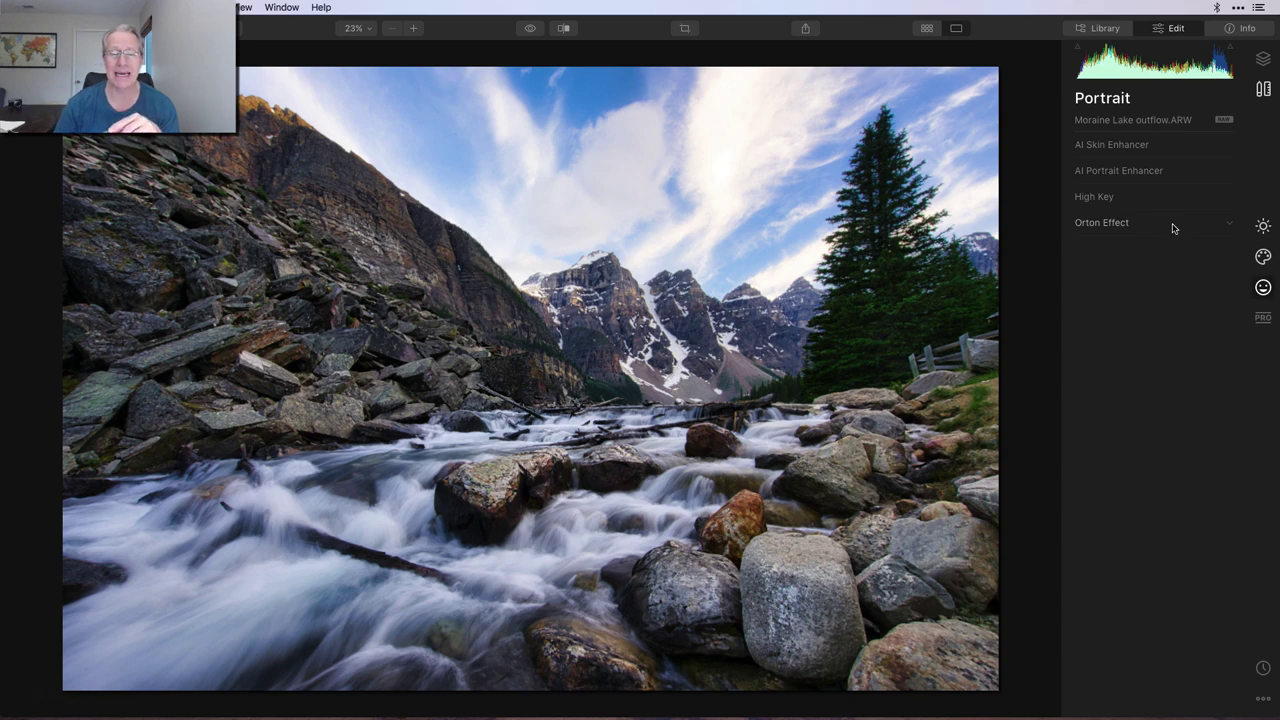
left_click(529, 28)
Switch from the unedited original back to the edited Moraine Lake photo.
left_click(529, 28)
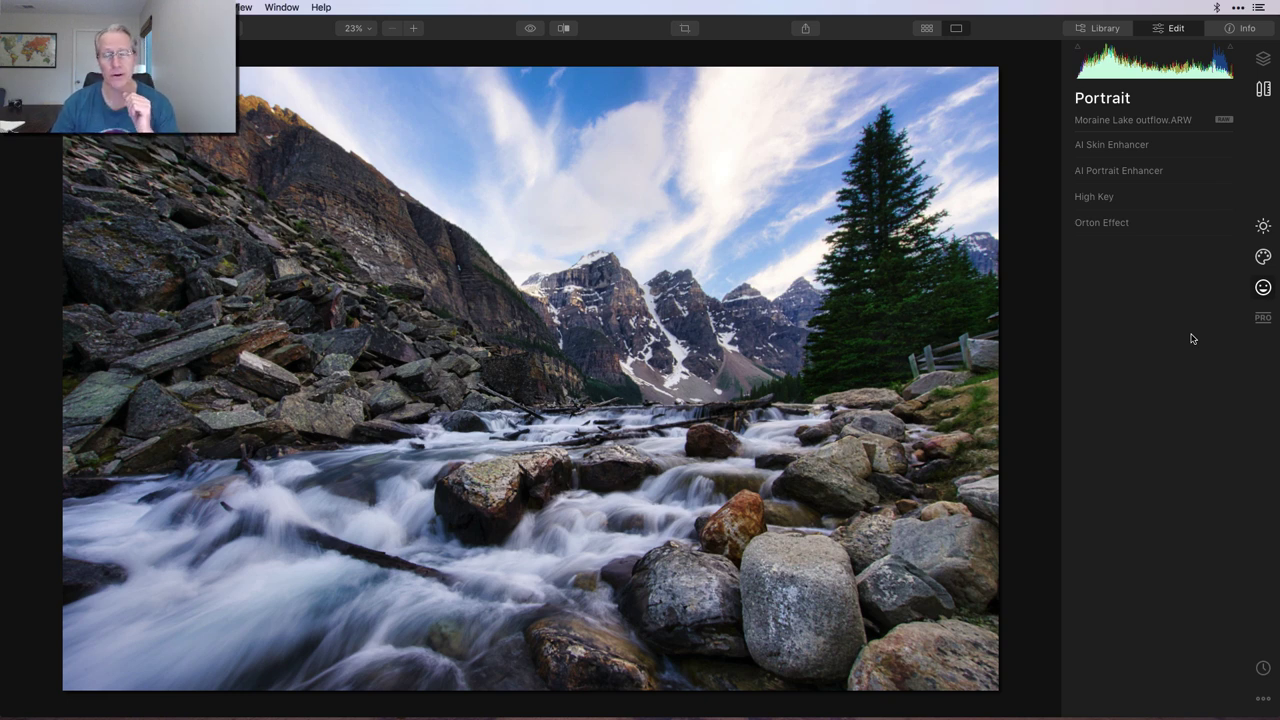
Enable the Professional Color Enhancer with Brilliance 5 and Warmth 15, reviewing its color balance.
left_click(1263, 319)
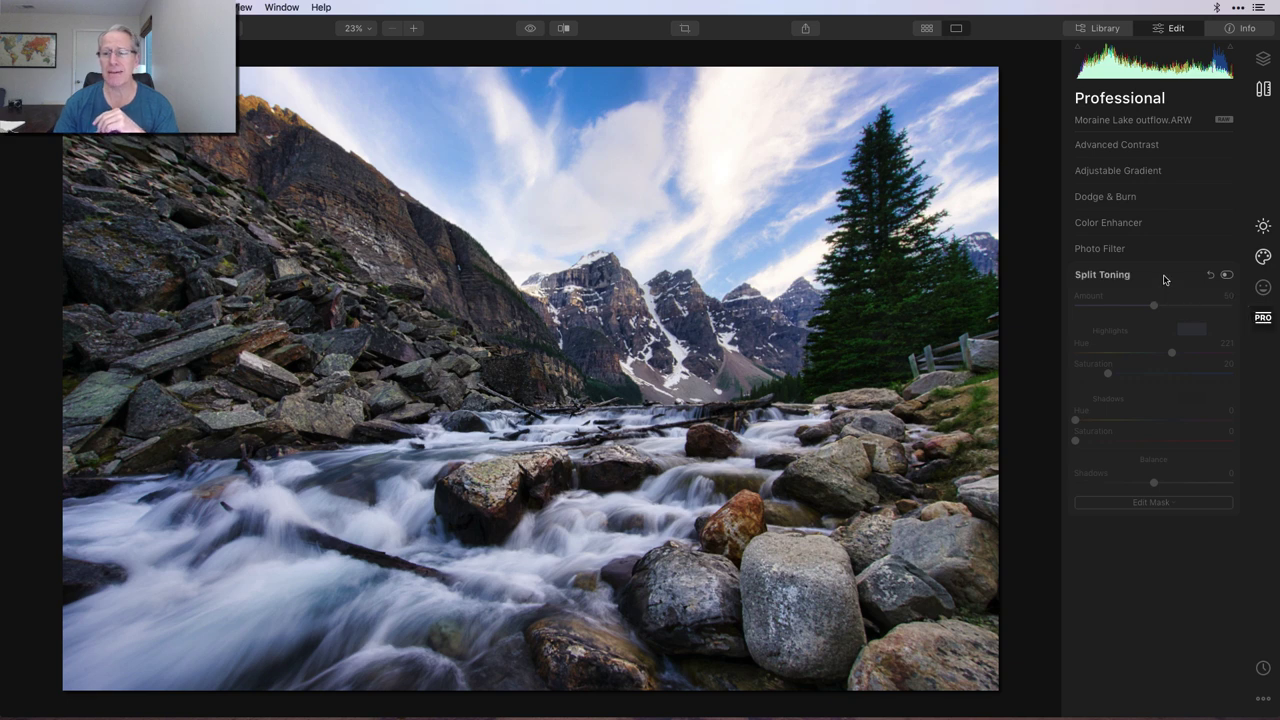
left_click(1164, 279)
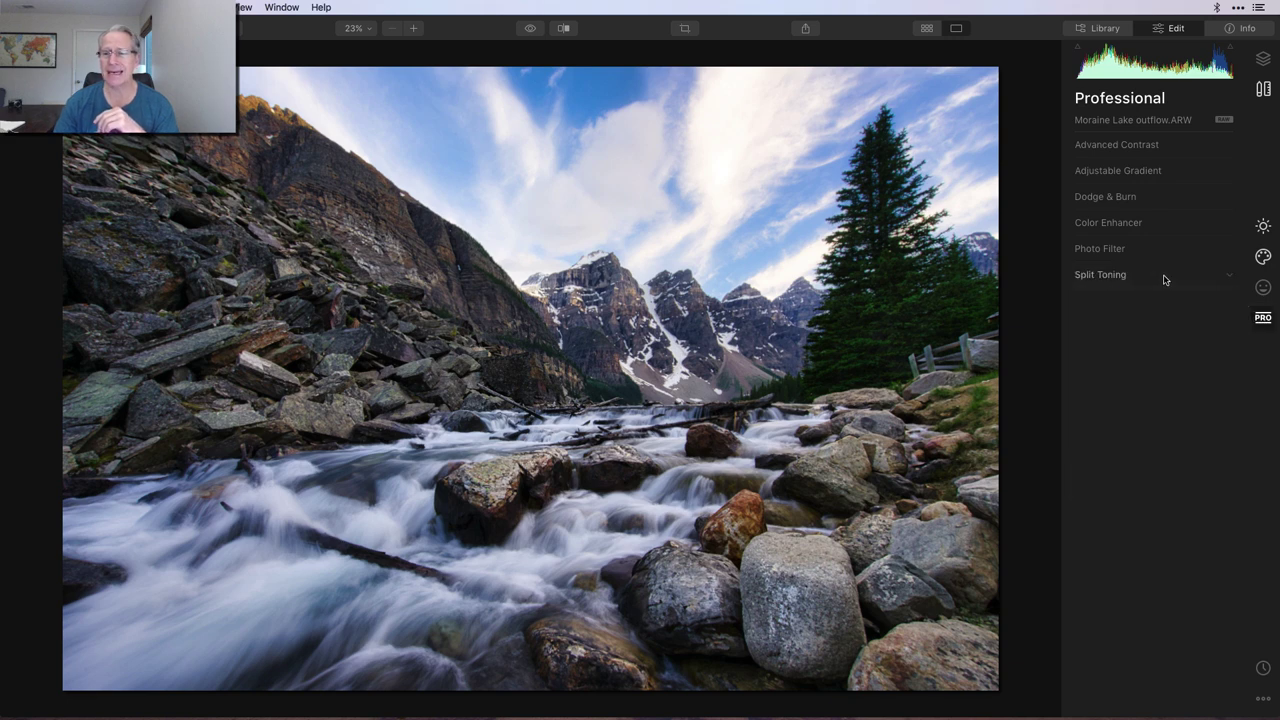
left_click(1135, 223)
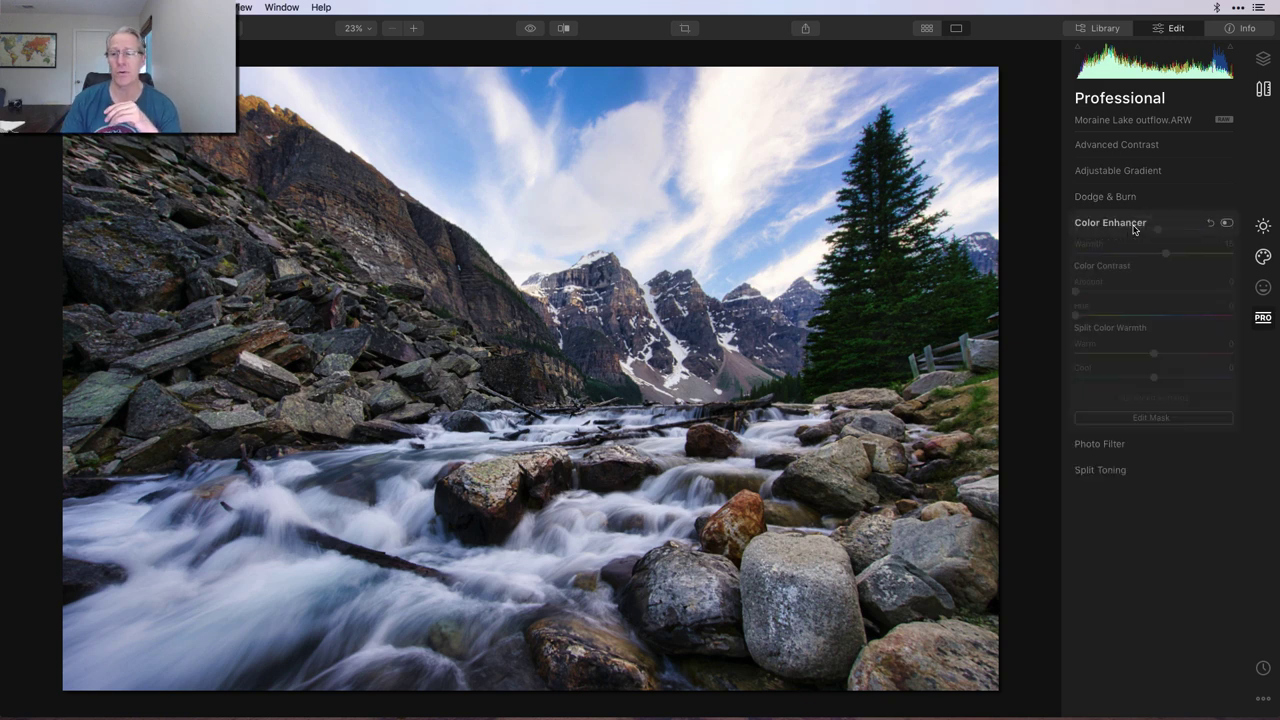
left_click(1227, 223)
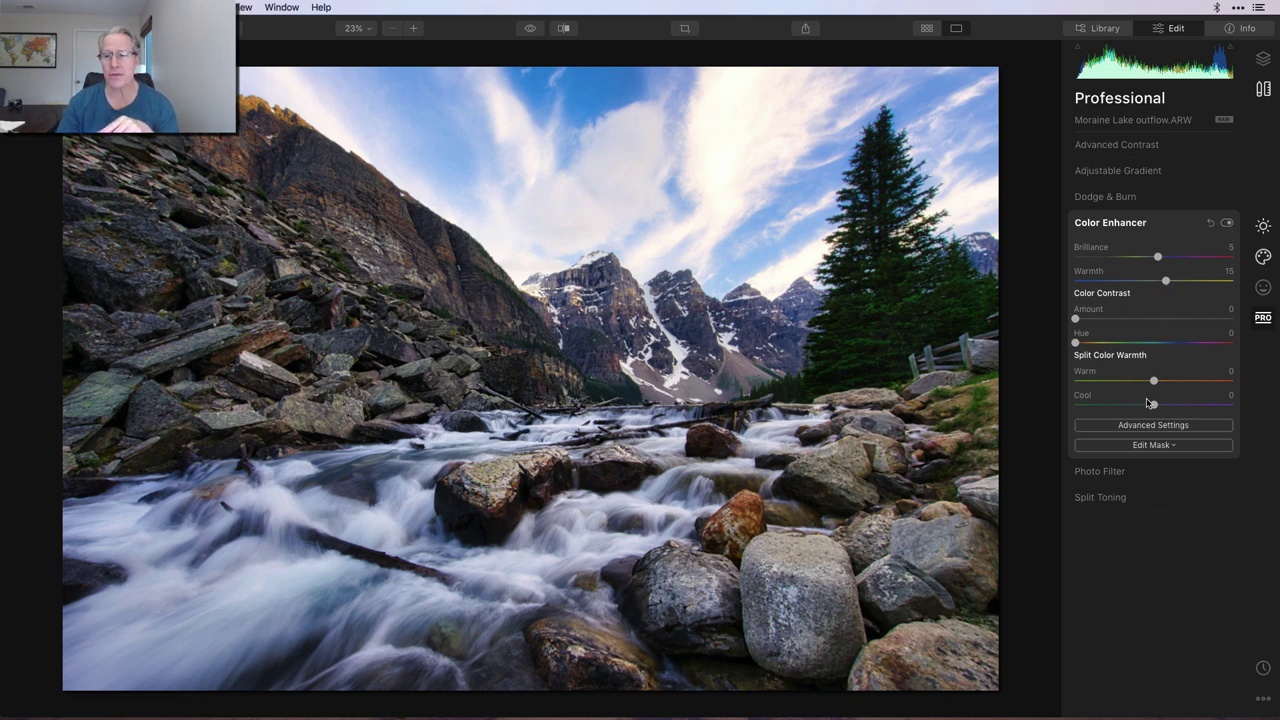
left_click(1149, 428)
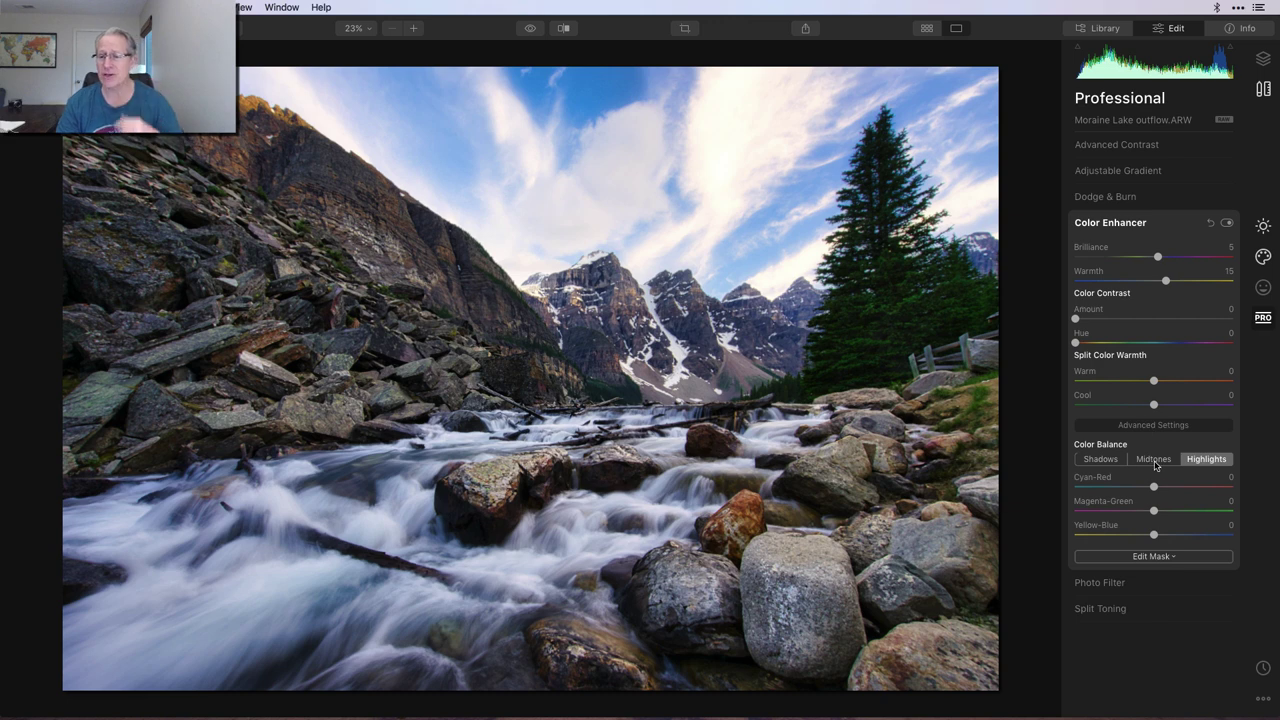
left_click(1154, 461)
left_click(1112, 461)
left_click(1151, 426)
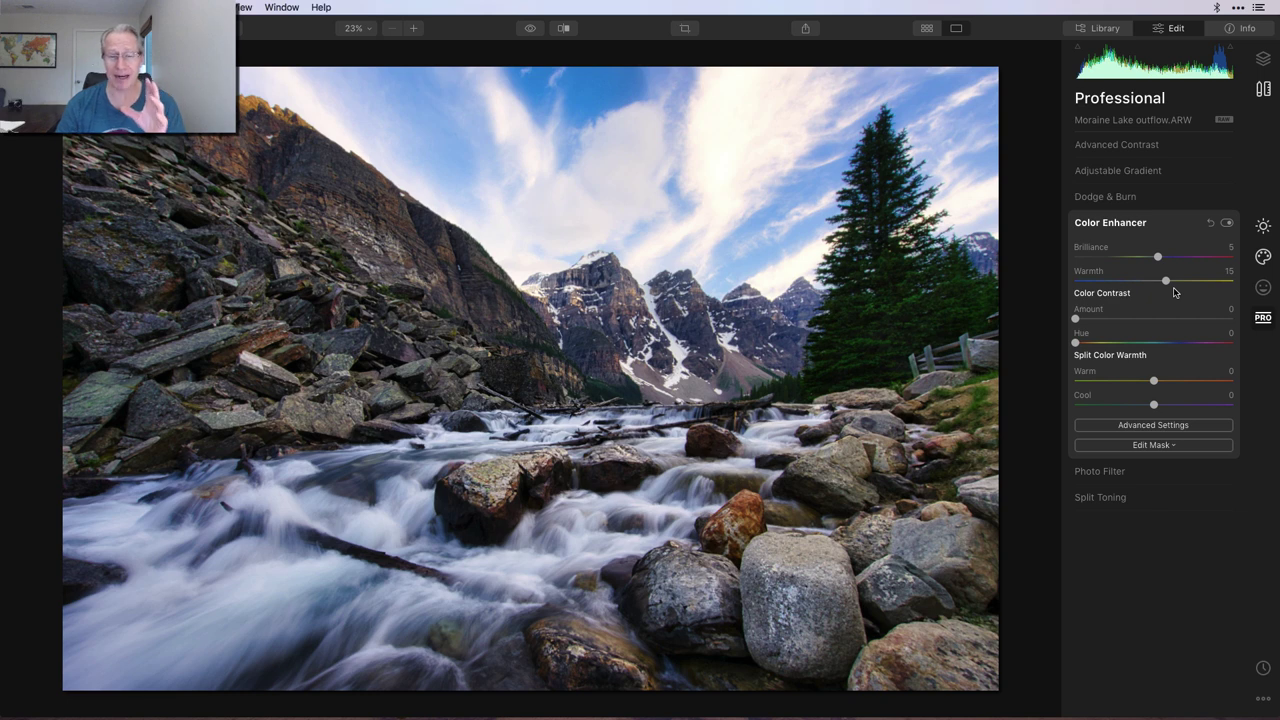
left_click(1174, 229)
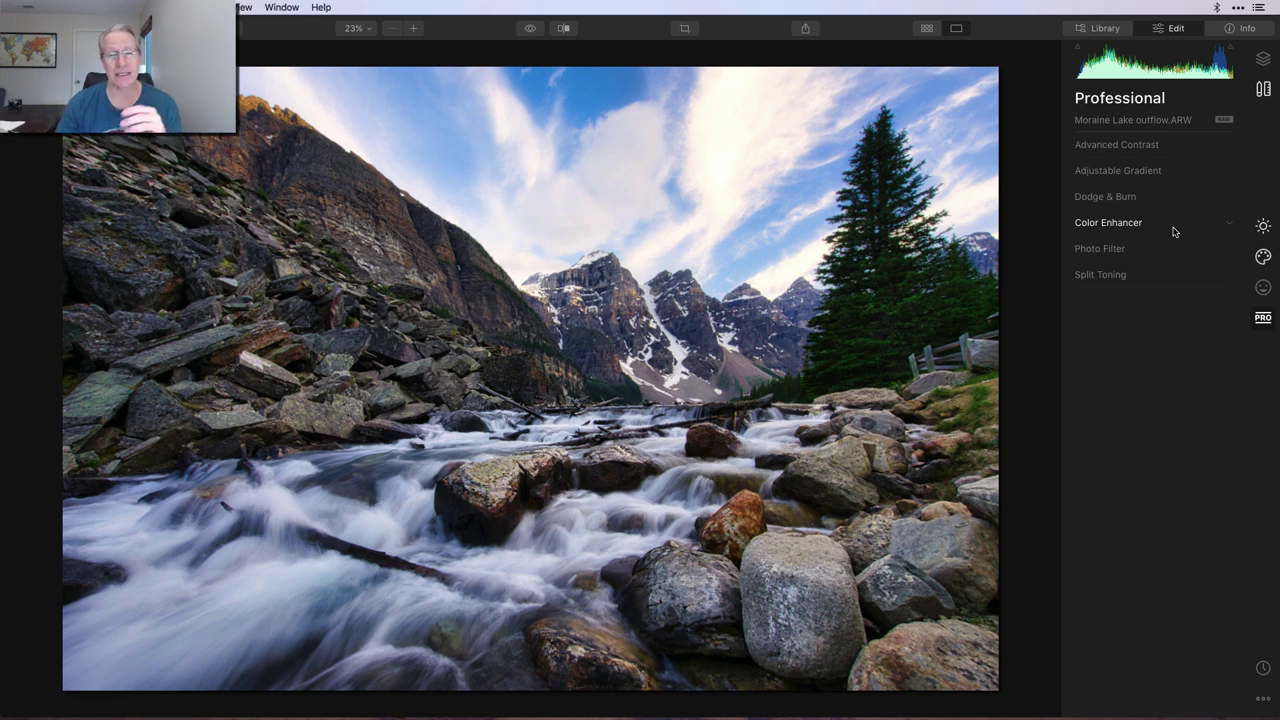
Turn on Photo Filter and nudge Amount to 11, keeping Hue 10 and Saturation 85.
left_click(1185, 248)
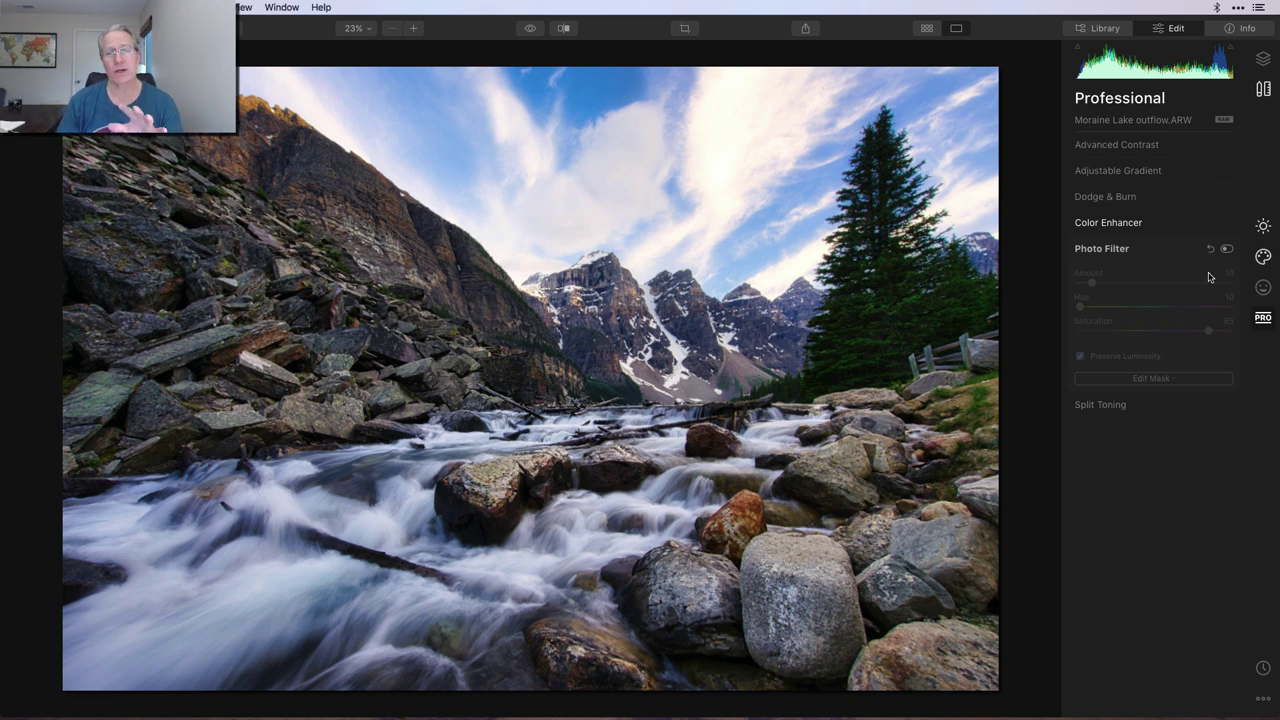
left_click(1227, 248)
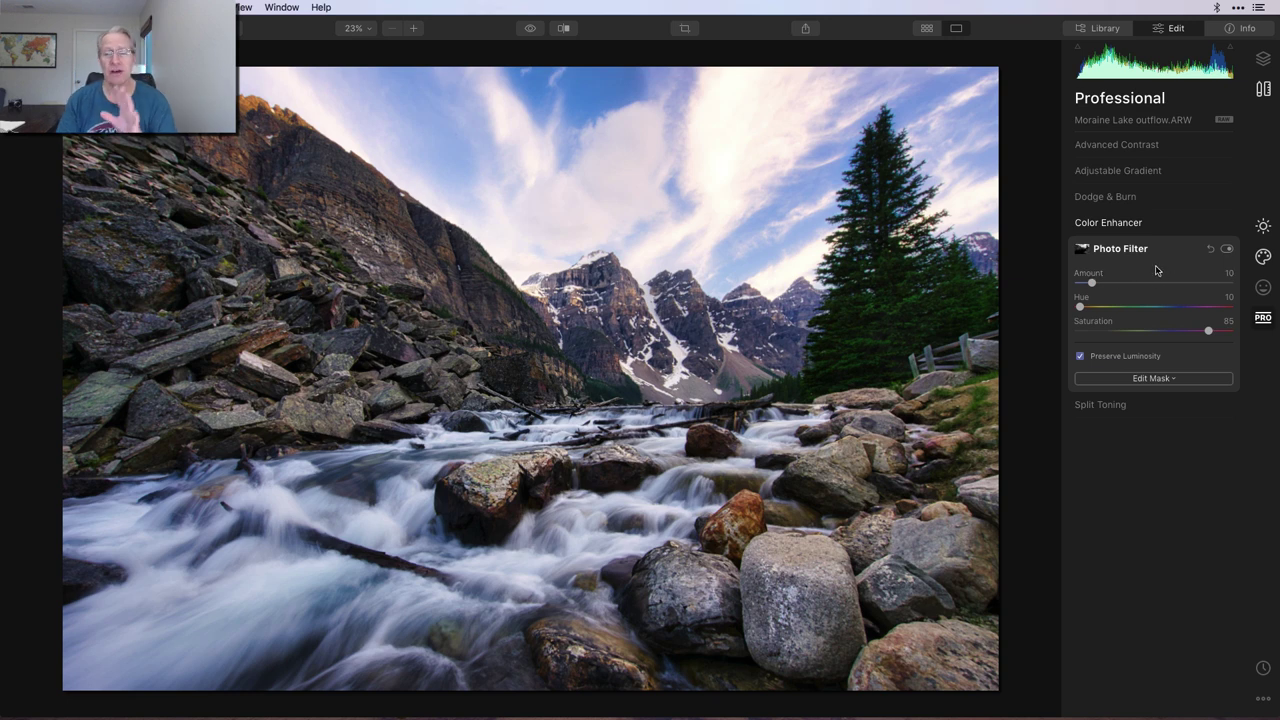
mouse_move(1092, 283)
left_mouse_down()
mouse_move(1157, 283)
mouse_move(1094, 283)
left_mouse_up()
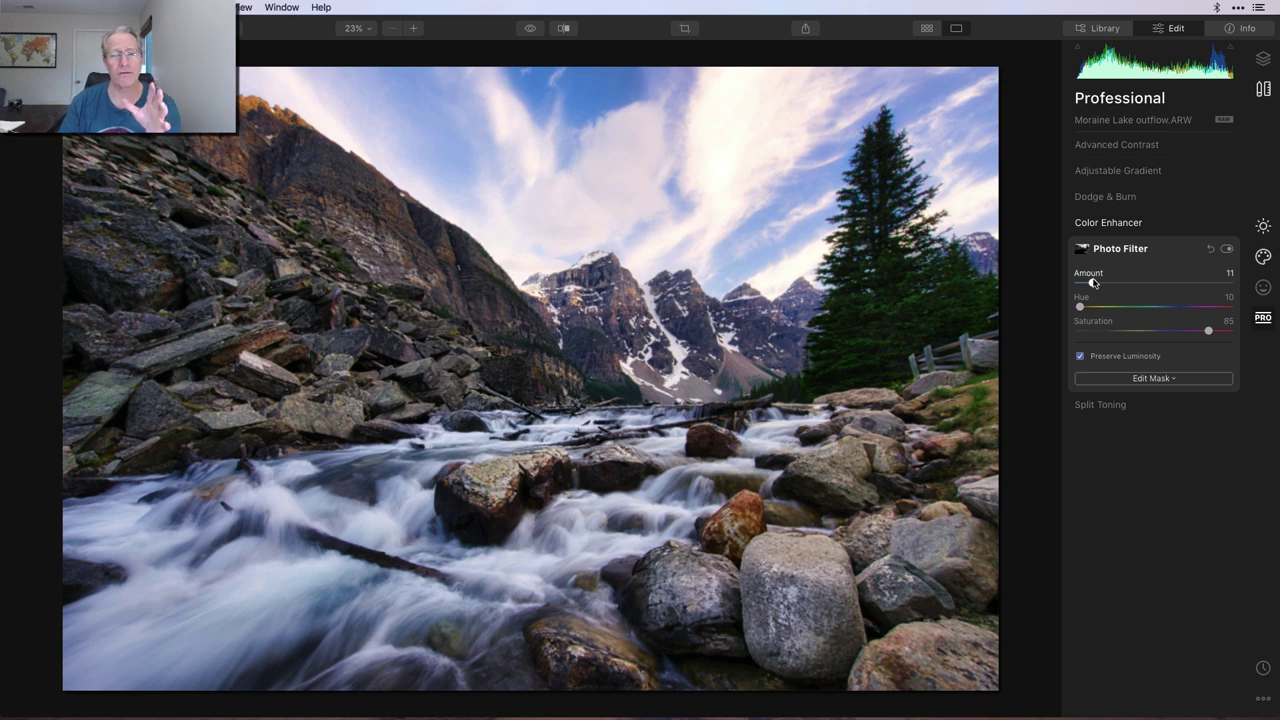
Enable Split Toning, tinting highlights blue at hue 221 with saturation settled at 40.
left_click(1140, 406)
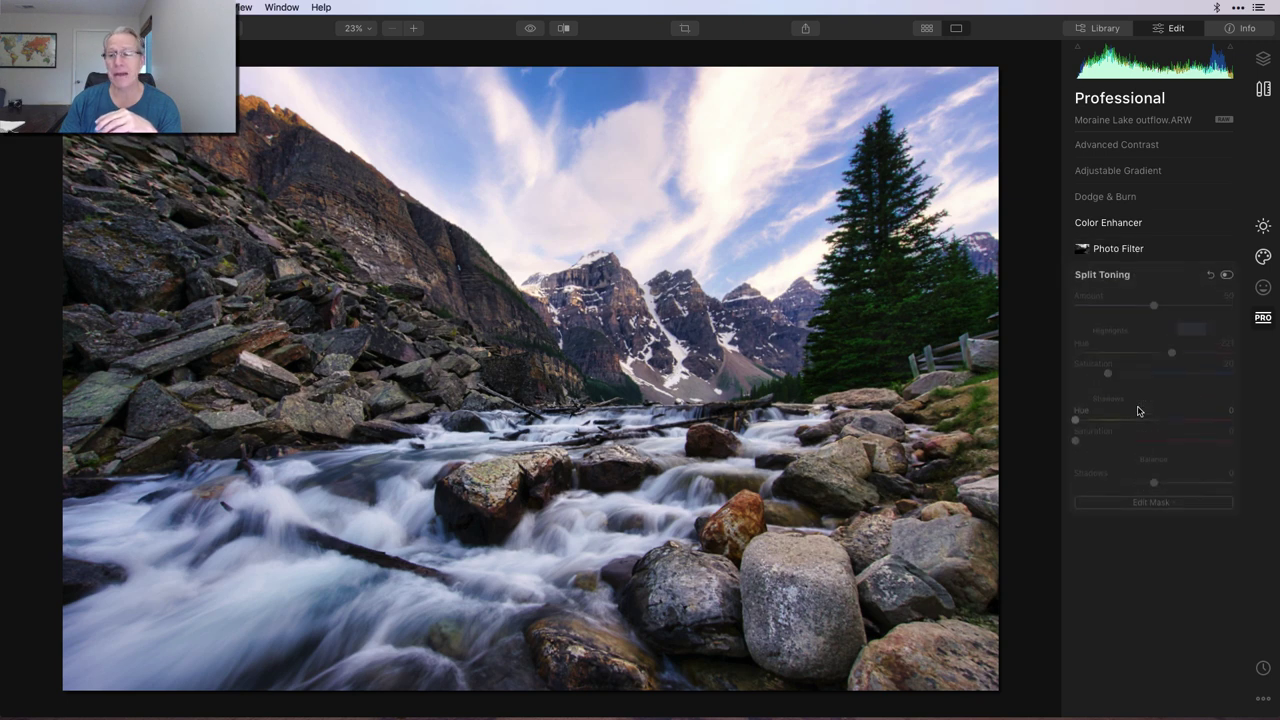
left_click(1227, 274)
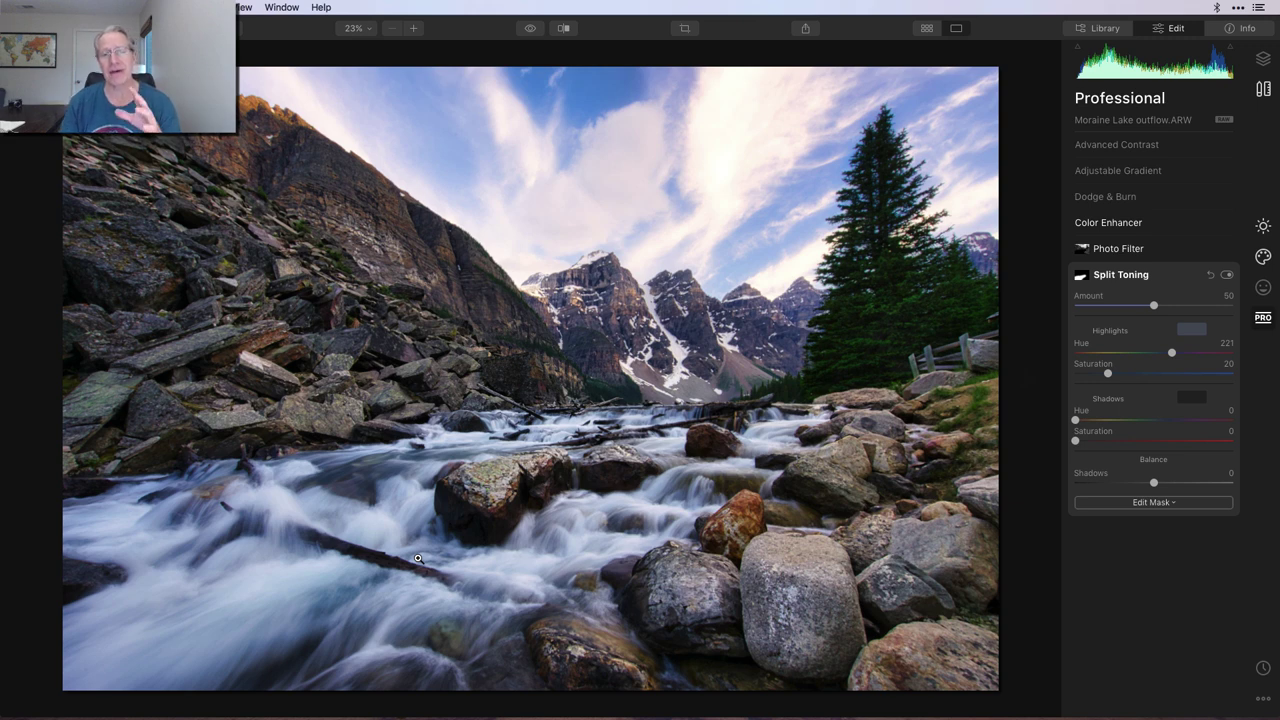
left_click(1227, 276)
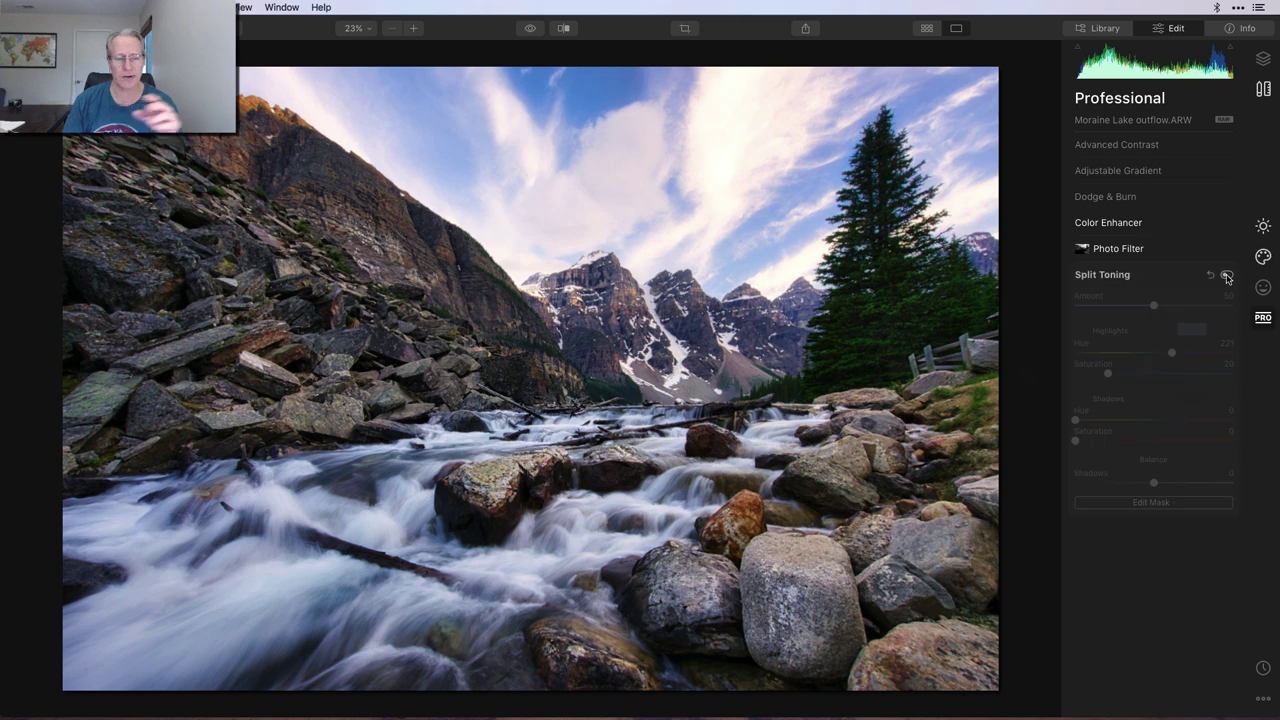
left_click(1227, 276)
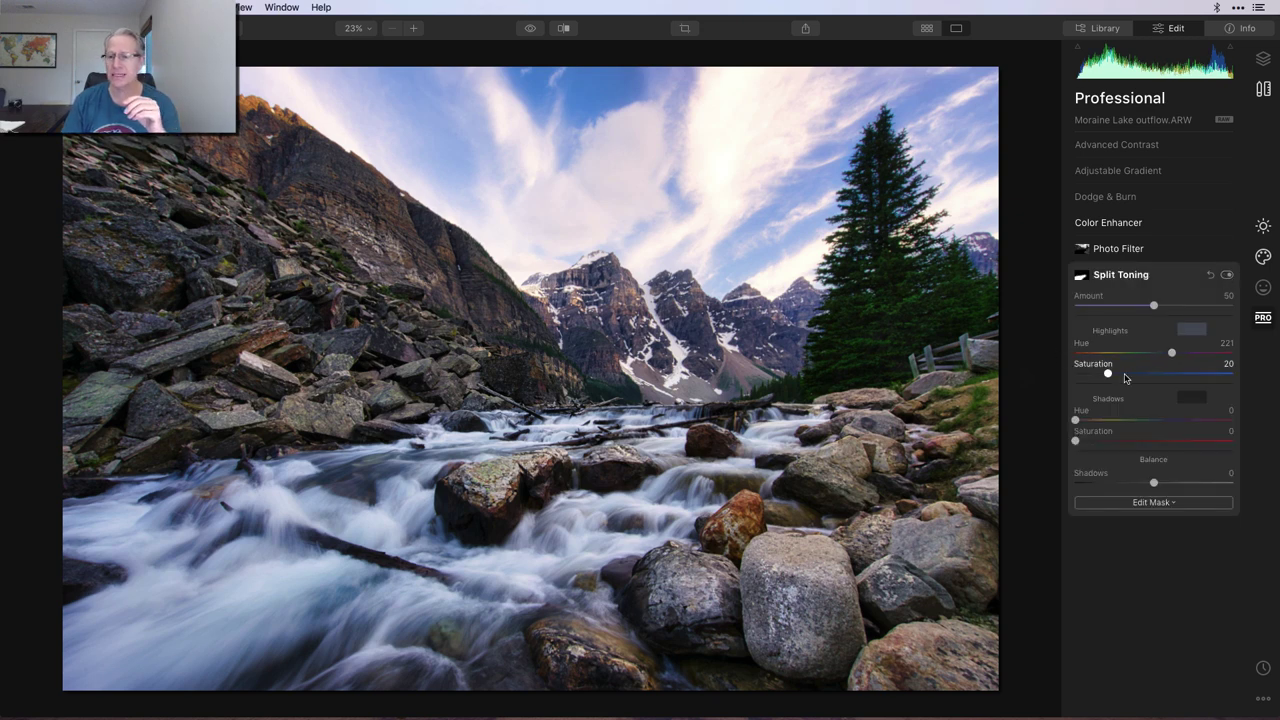
left_click_drag(1110, 375, 1167, 377)
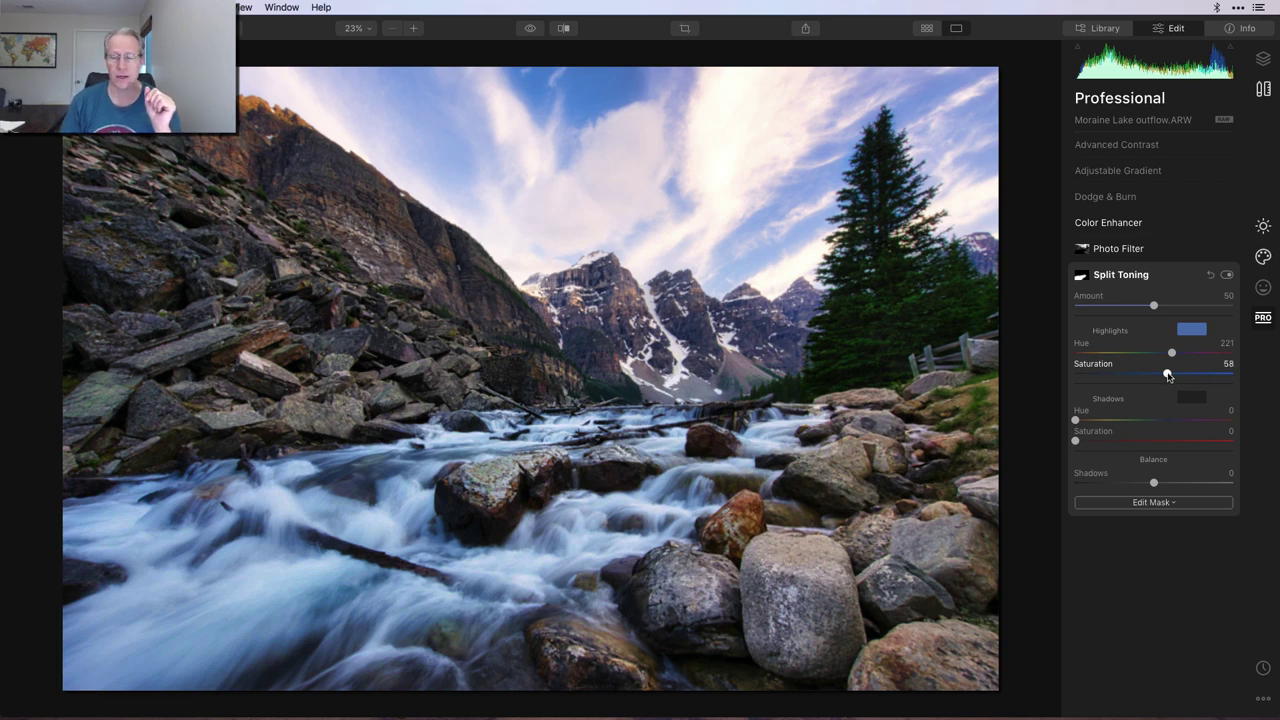
left_click_drag(1167, 376, 1155, 374)
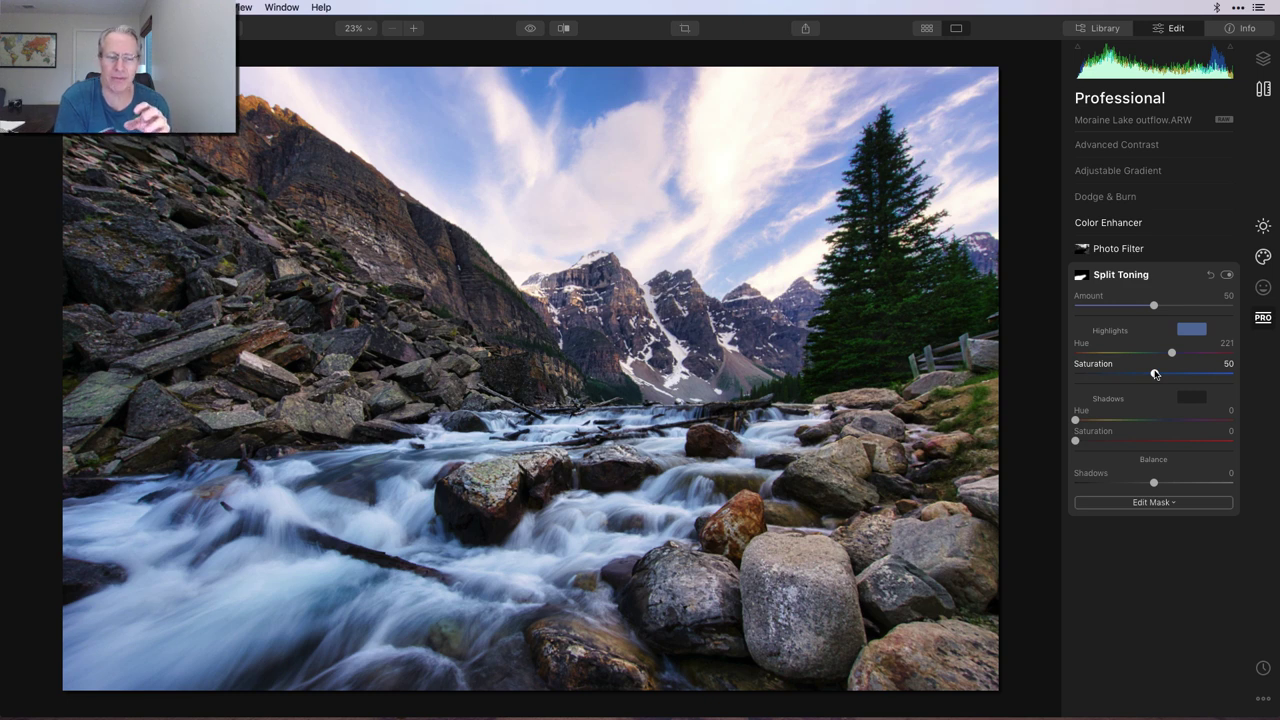
left_click_drag(1155, 374, 1139, 374)
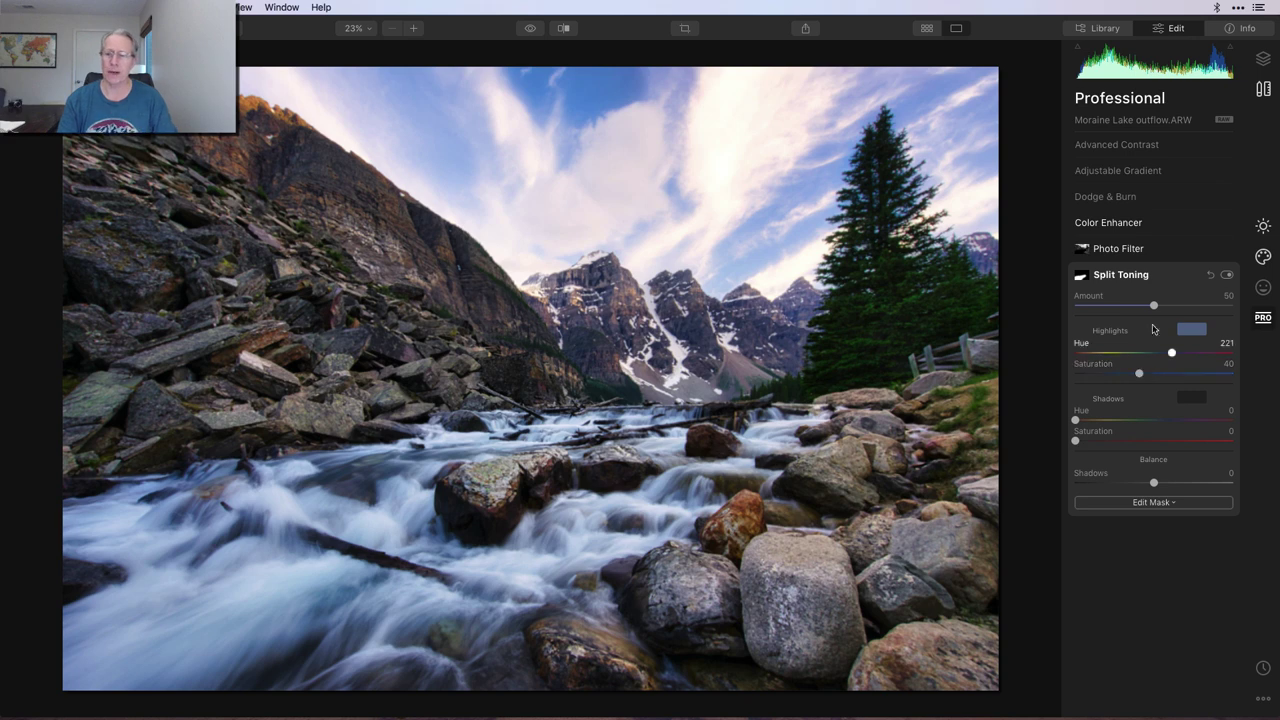
left_click(1189, 274)
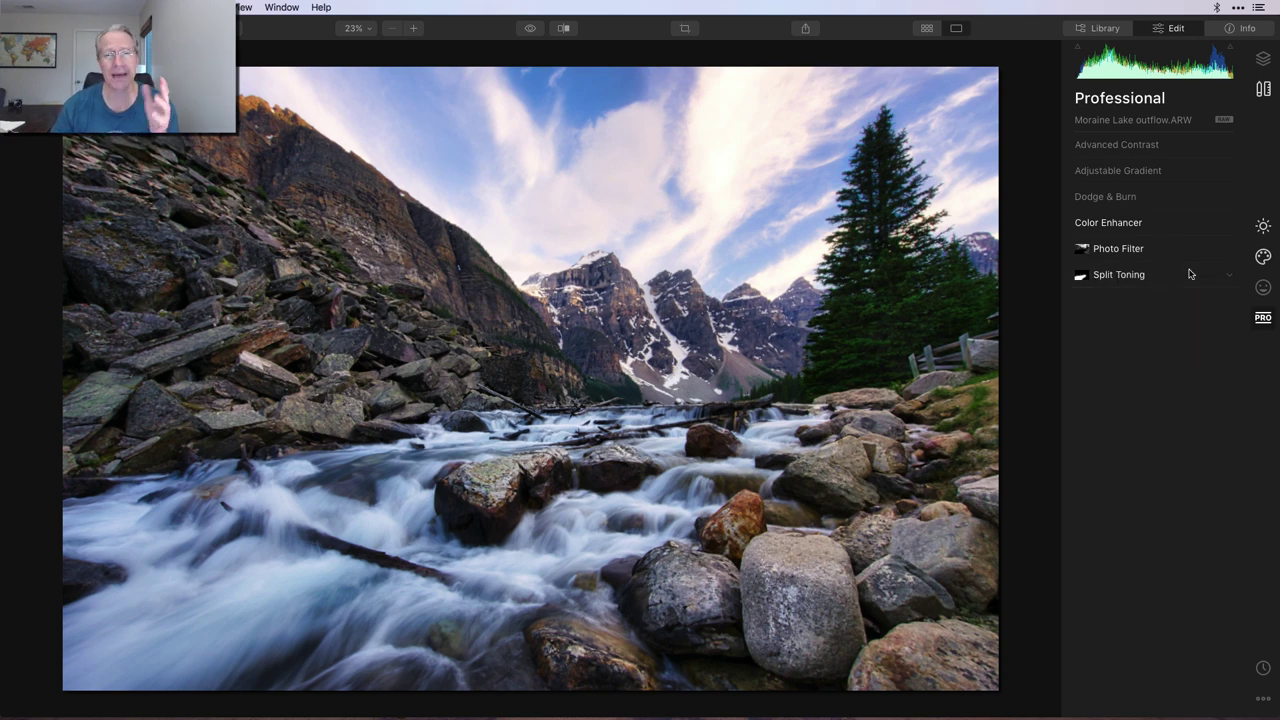
Collapse Landscape Enhancer, compare Mystical off and on, and raise its Amount from 35 to 62.
left_click(1263, 226)
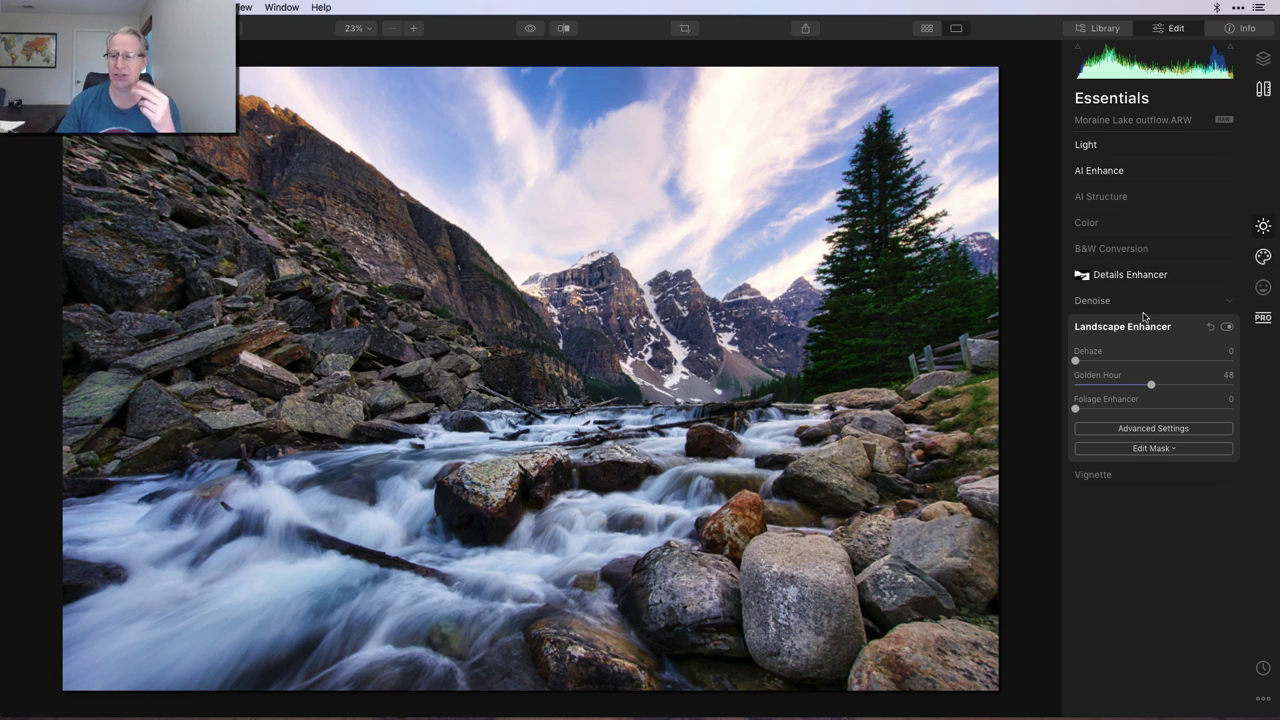
left_click(1167, 337)
left_click(1263, 256)
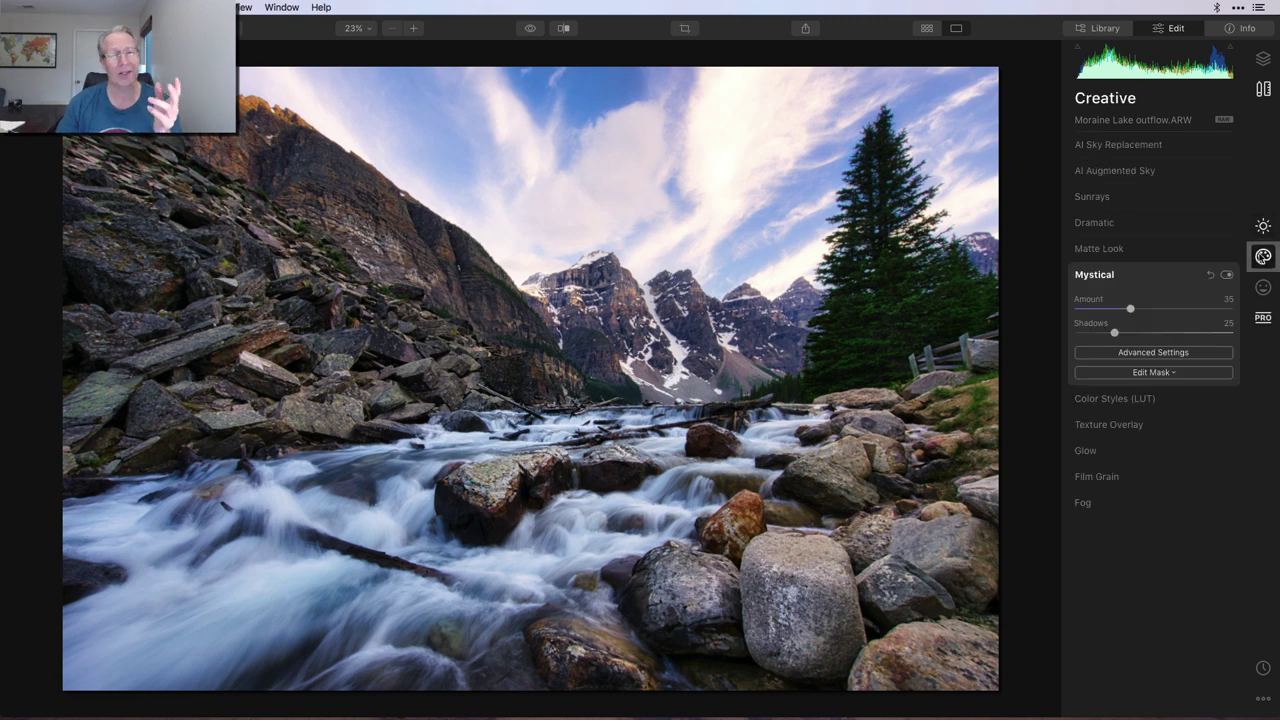
left_click(1227, 275)
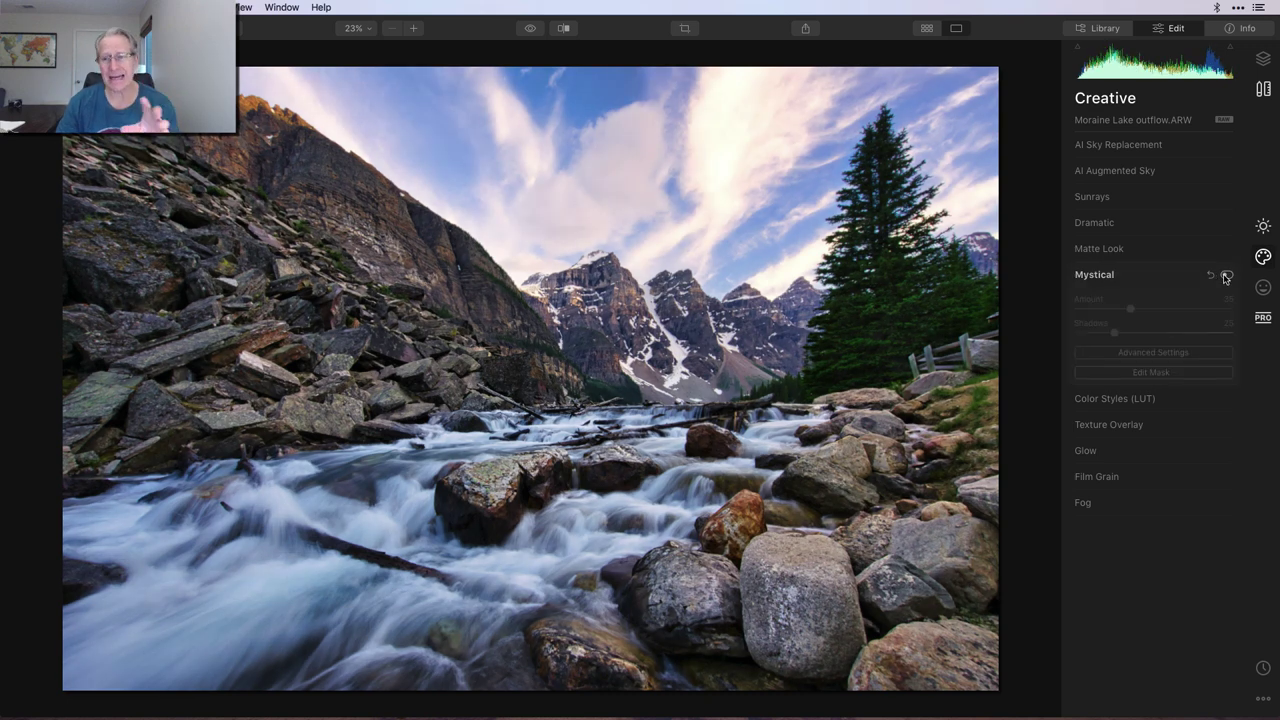
left_click(1227, 276)
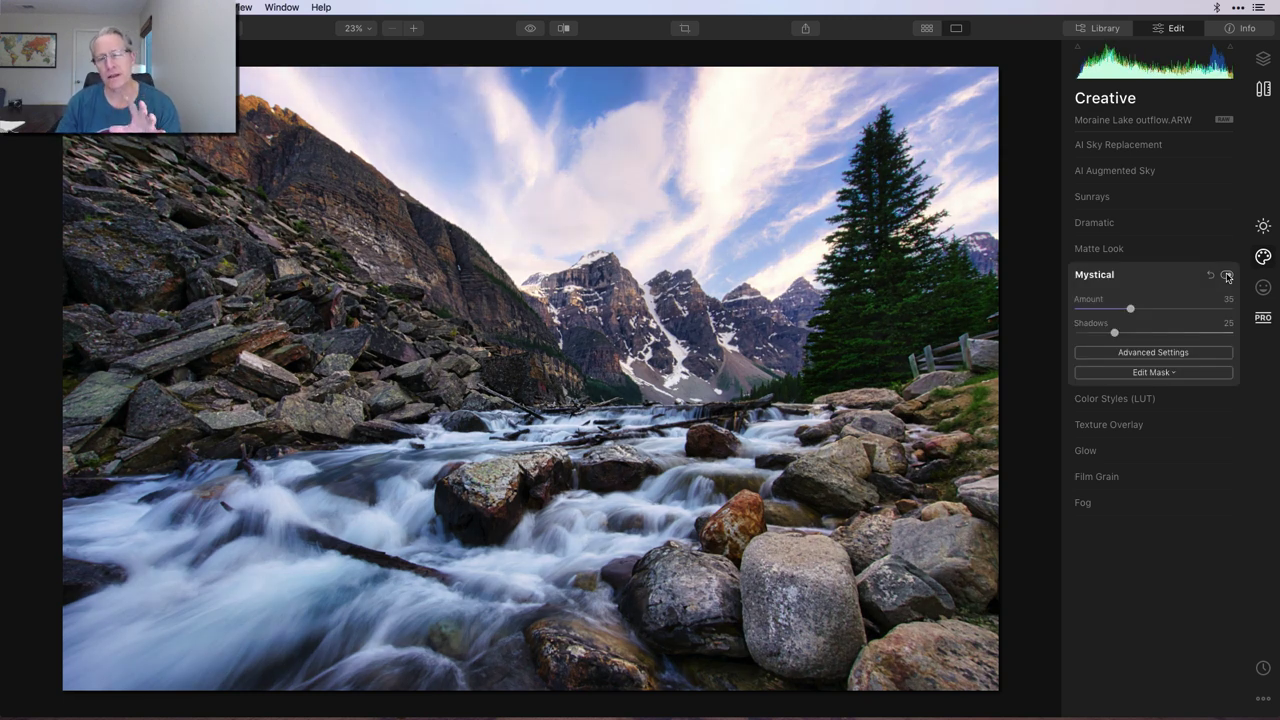
left_click_drag(1131, 309, 1159, 310)
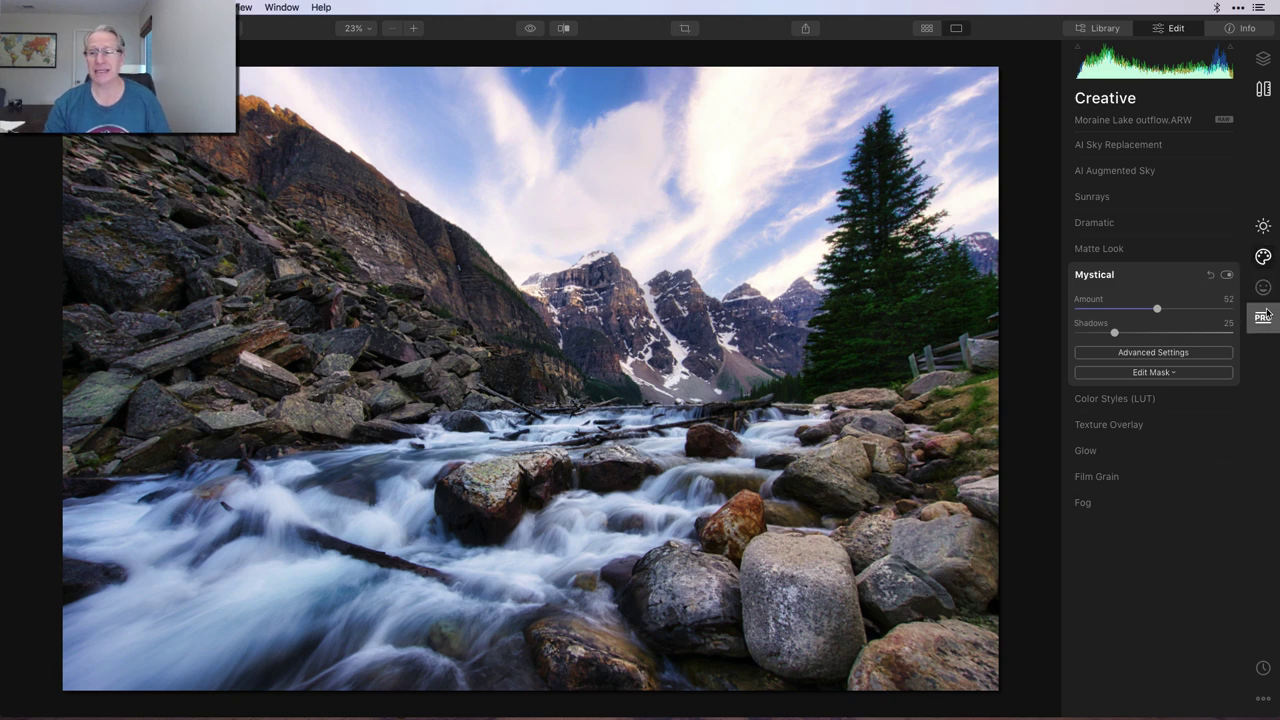
Bring up the Professional tools and leave Dodge & Burn collapsed after a quick look.
left_click(1263, 316)
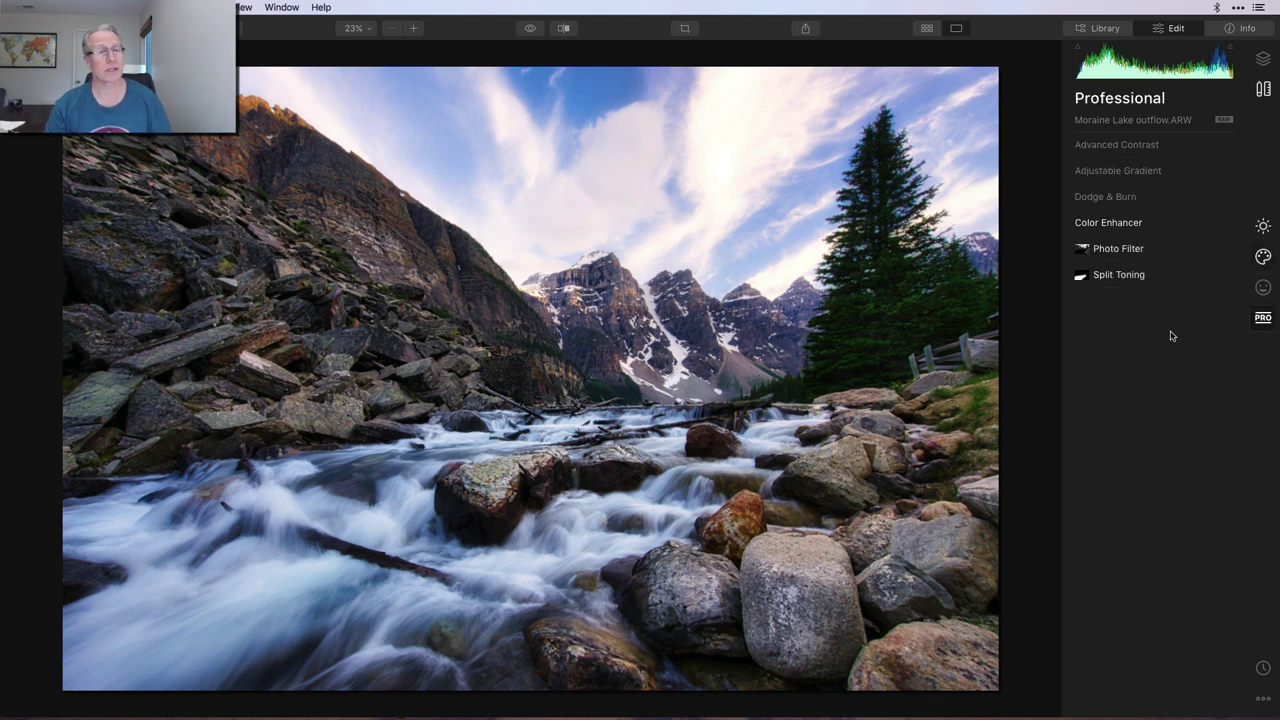
left_click(1116, 197)
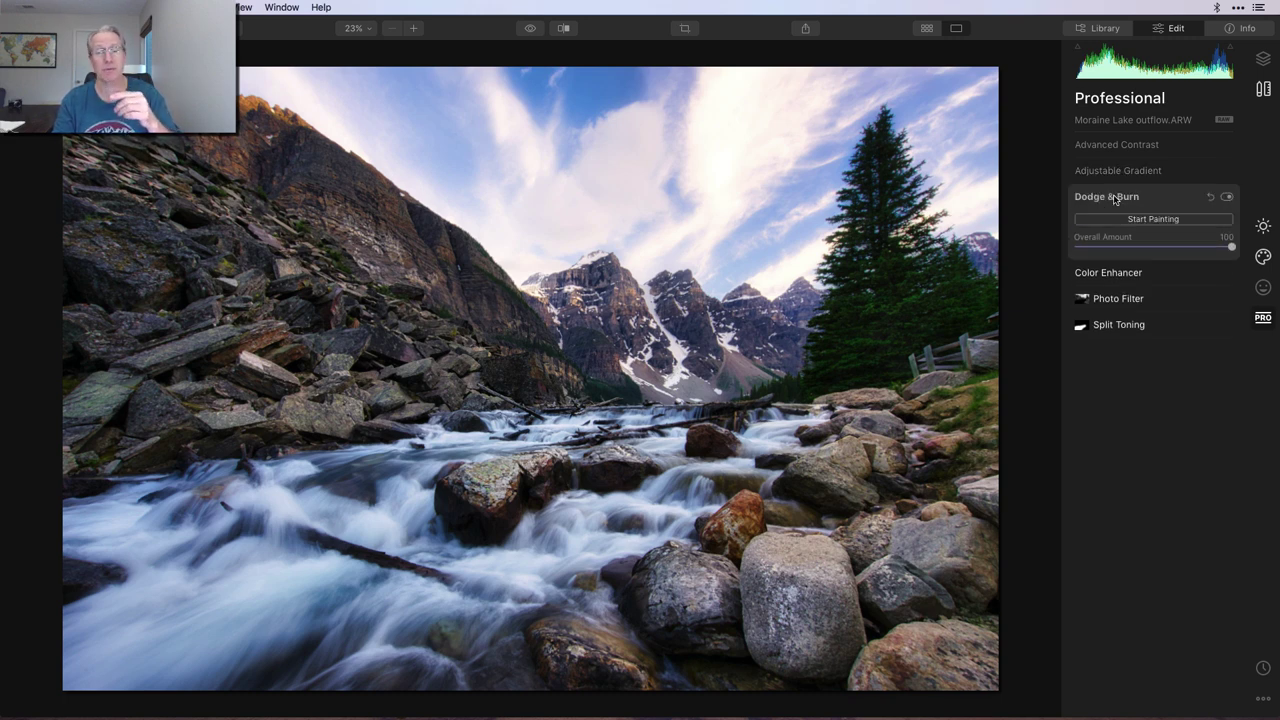
left_click(1116, 198)
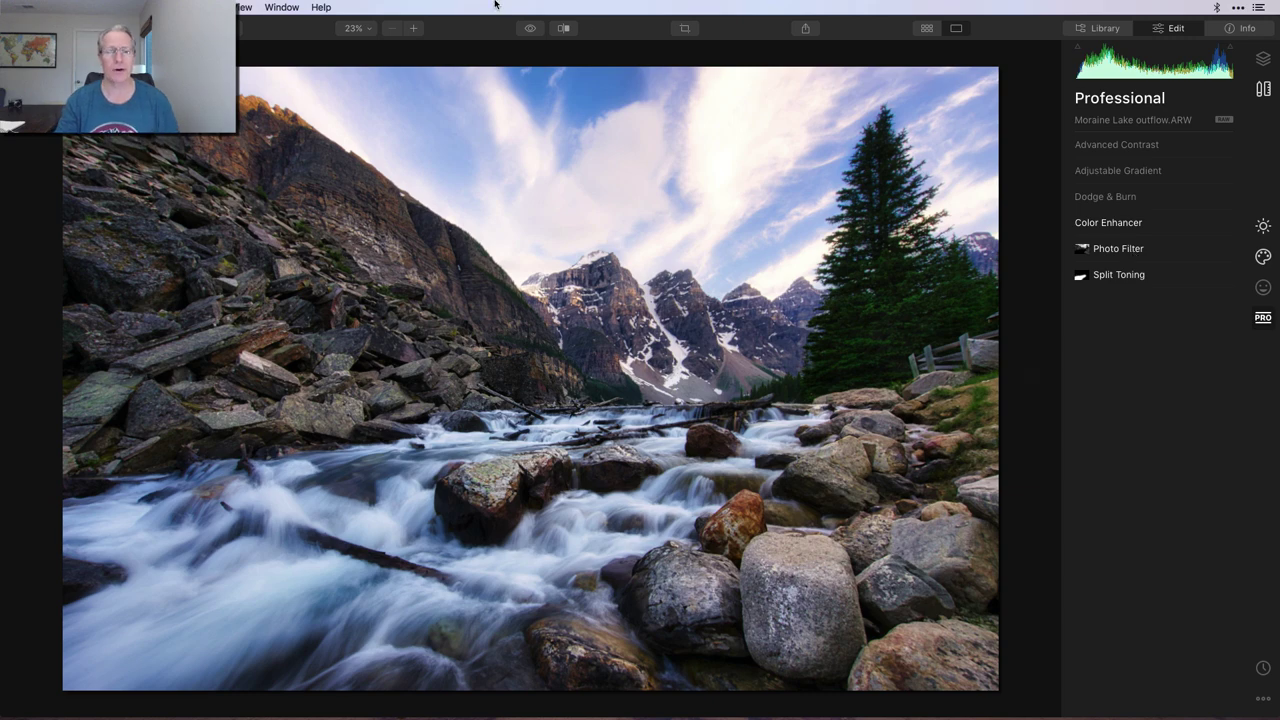
Compare the edited Moraine Lake photo with the unedited original, then return to the edit.
left_click(531, 30)
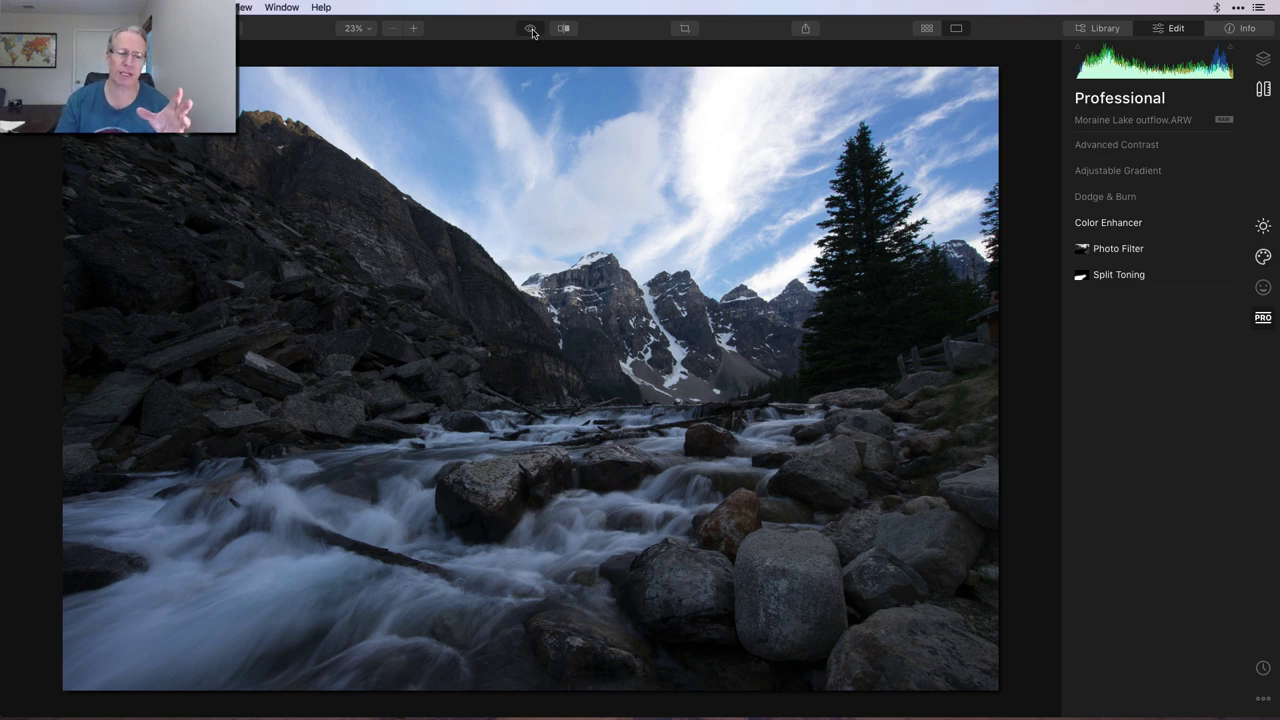
left_click(531, 30)
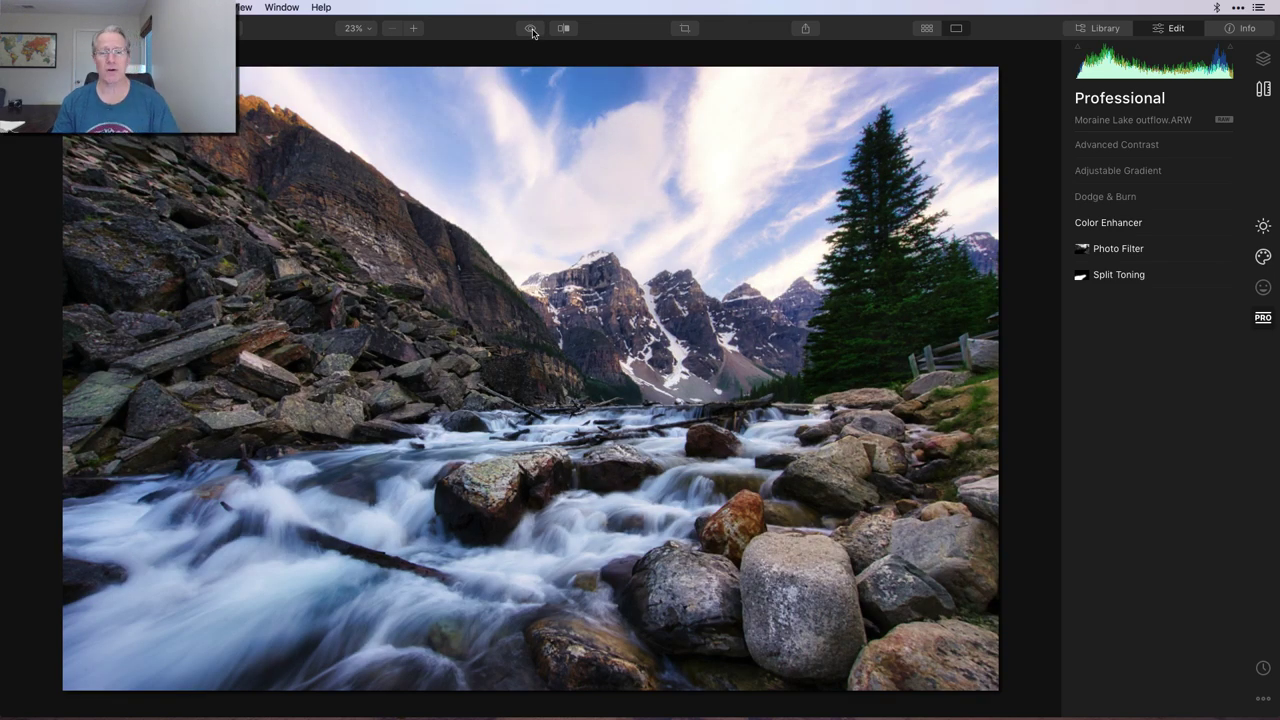
Sweep a split before/after divider across the photo, then turn split view off.
left_click(563, 28)
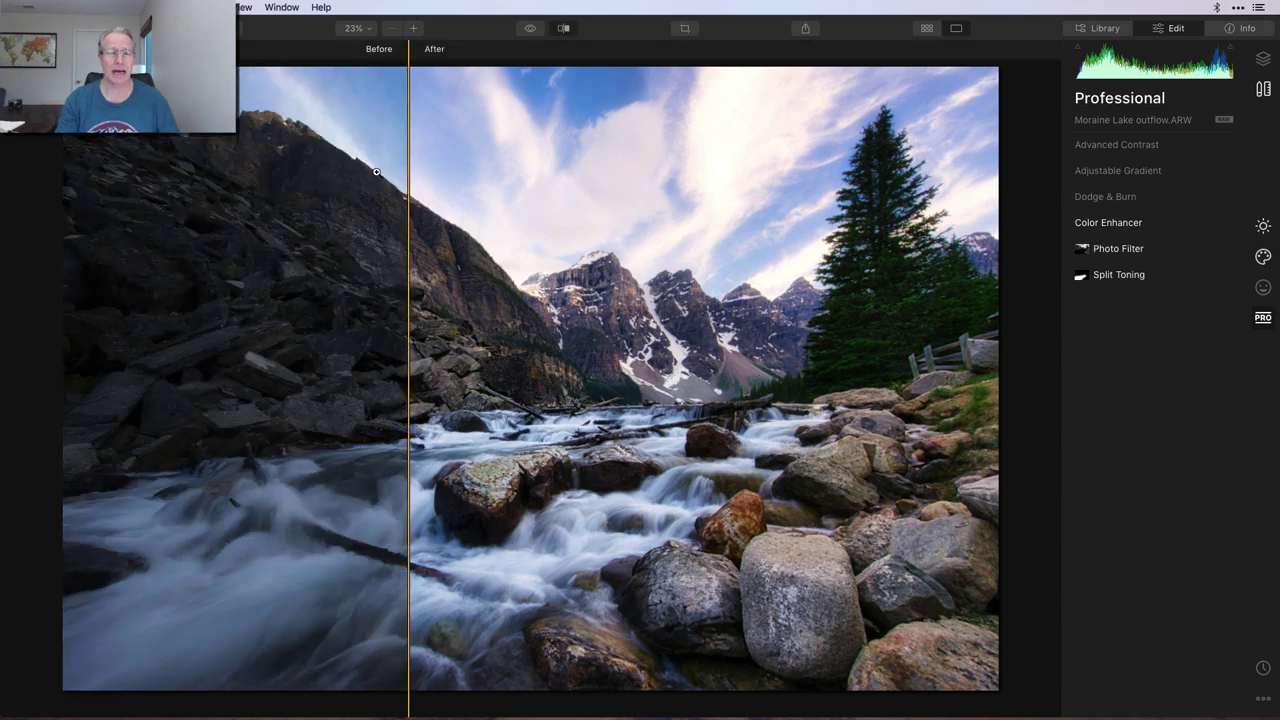
left_click_drag(406, 173, 214, 244)
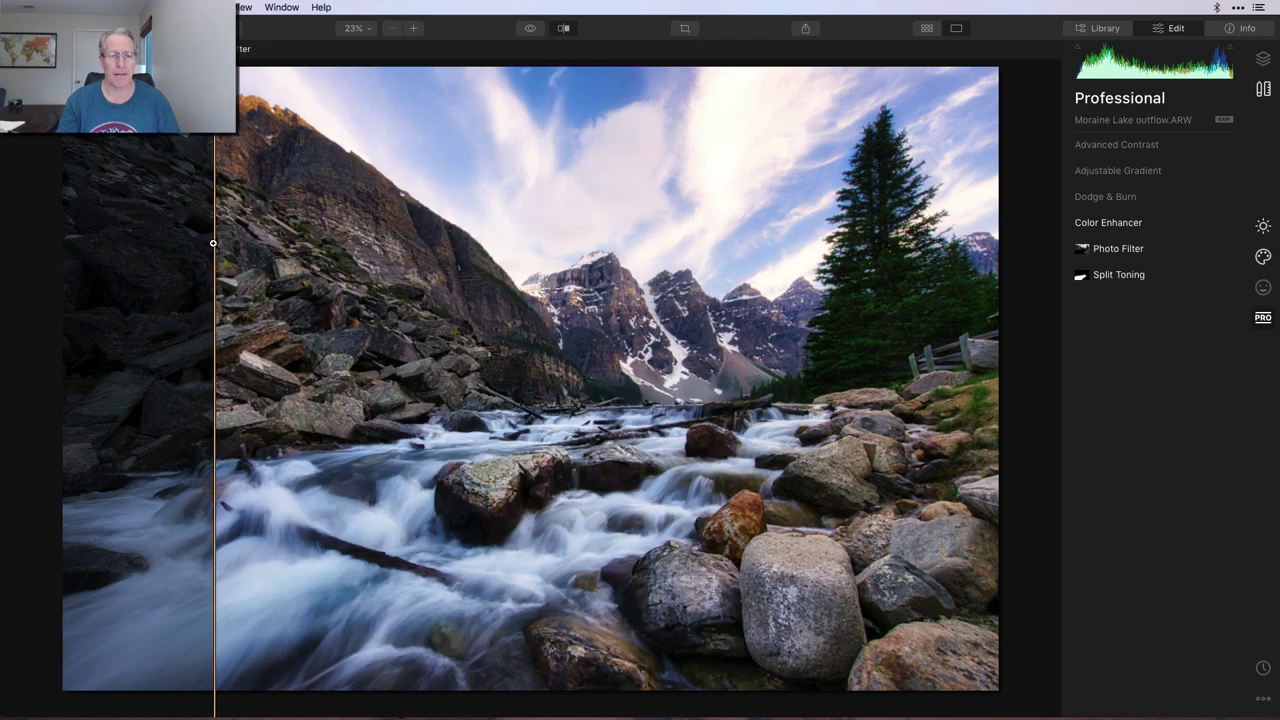
left_click(563, 28)
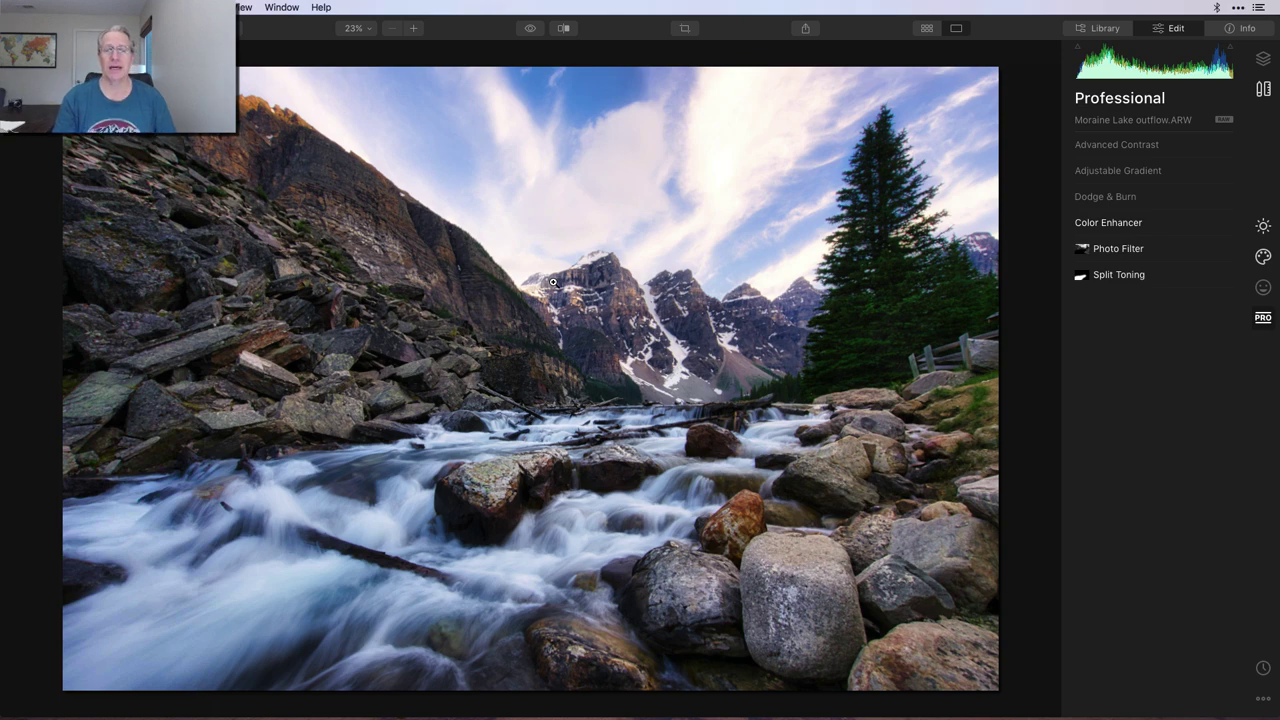
left_click(529, 29)
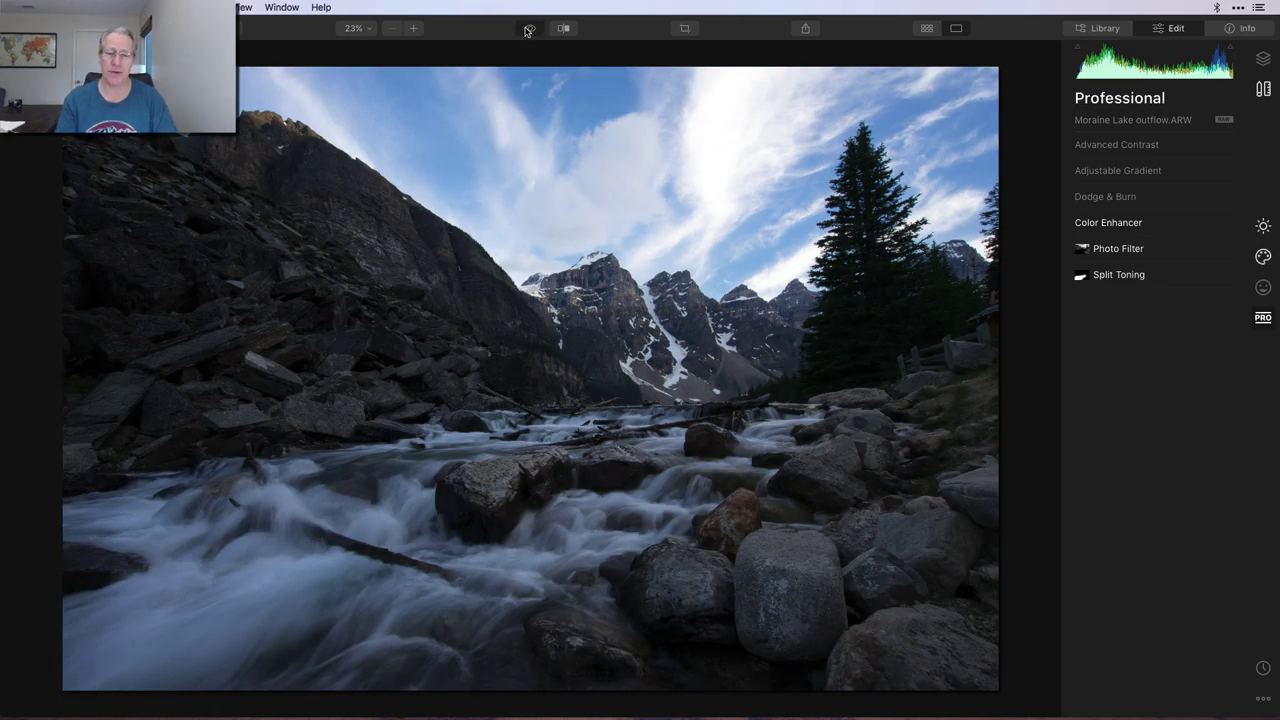
left_click(529, 29)
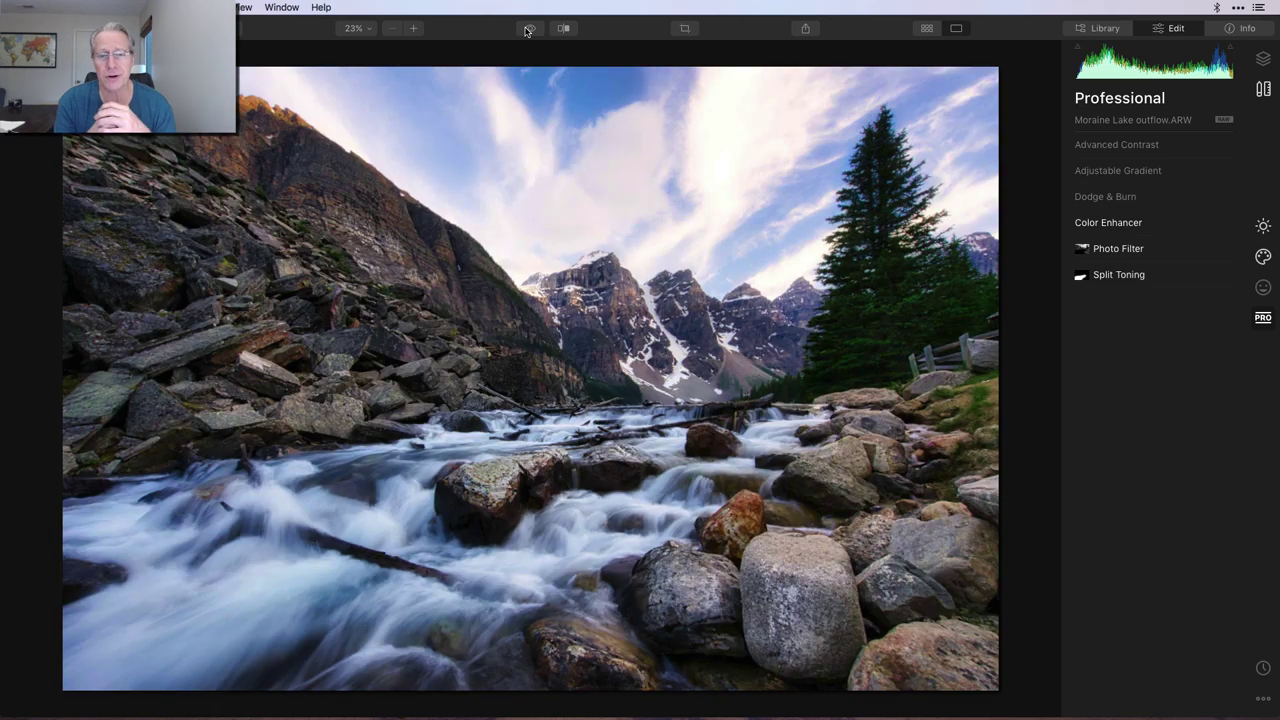